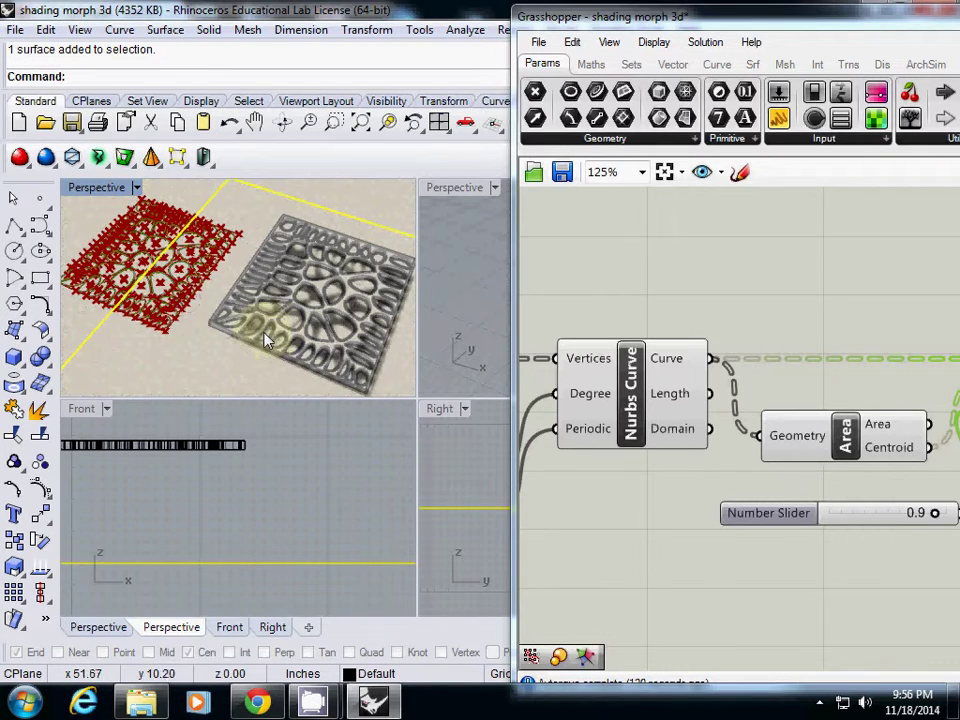
# Step: Add a Voronoi Groups component to the canvas below the existing Voronoi component
pyautogui.moveTo(623, 475); pyautogui.dragTo(740, 409, button='right')
pyautogui.scroll(-3, 740, 409)
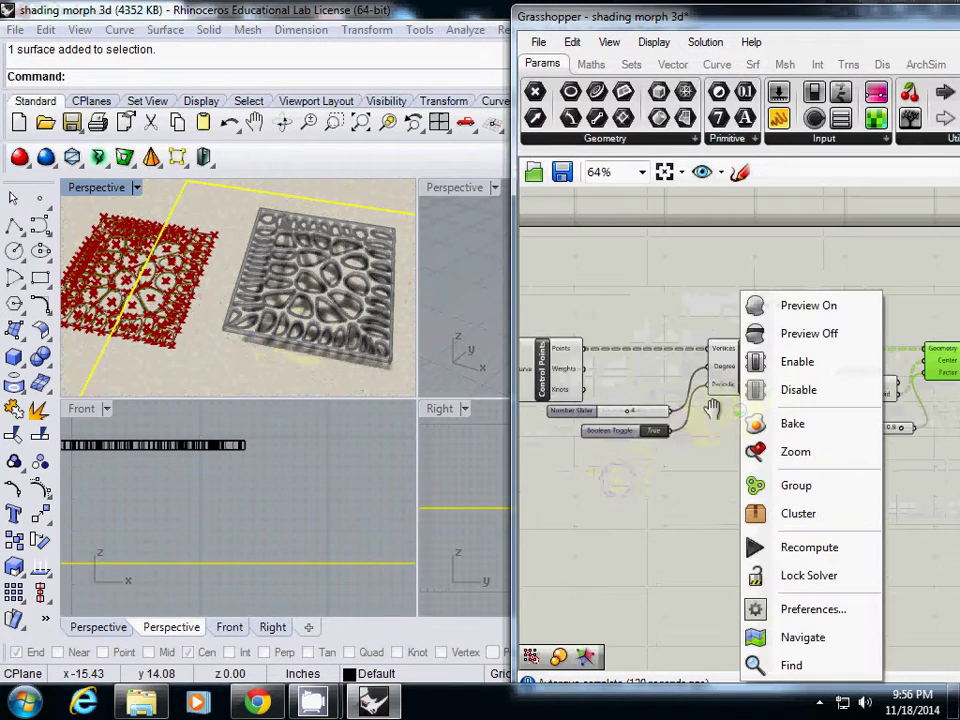
pyautogui.scroll(5, 627, 524)
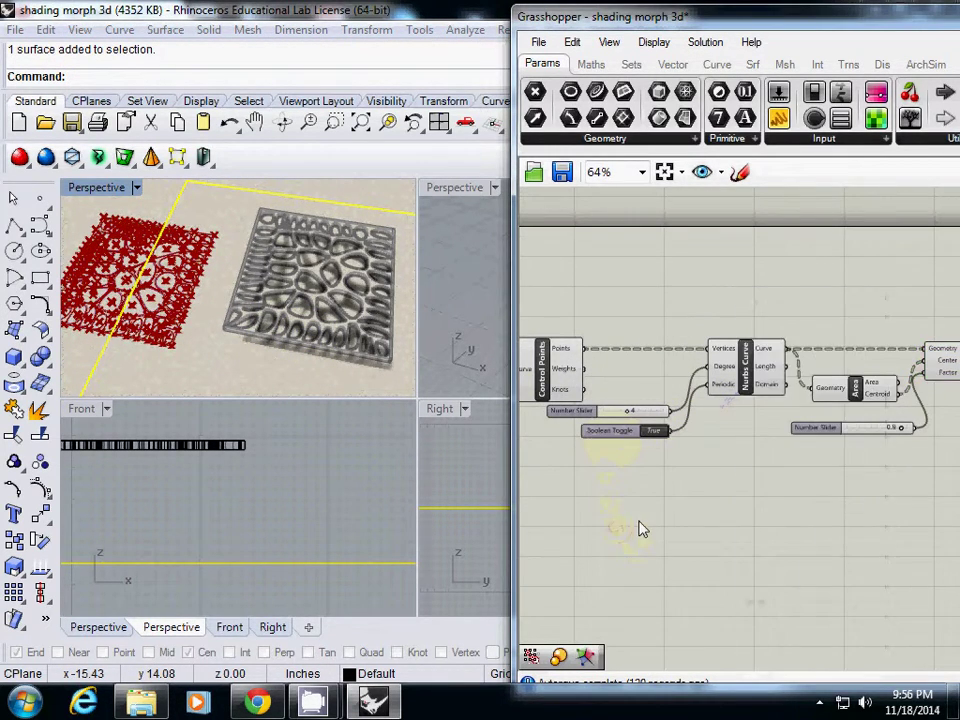
pyautogui.rightClick(656, 456)
pyautogui.moveTo(636, 458); pyautogui.dragTo(707, 495, button='right')
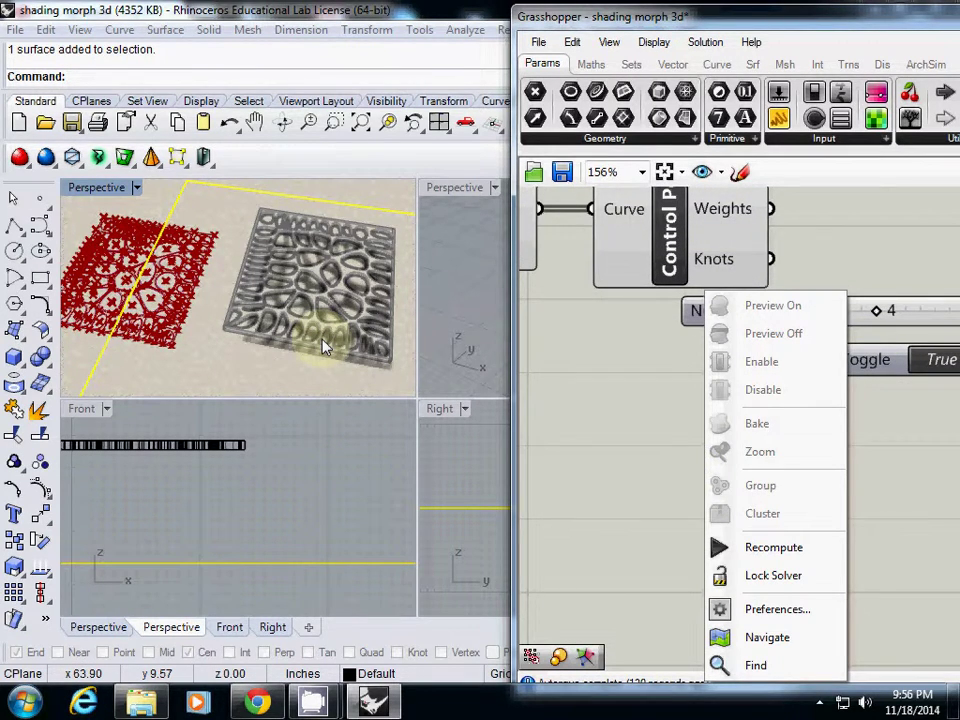
pyautogui.scroll(-4, 620, 399)
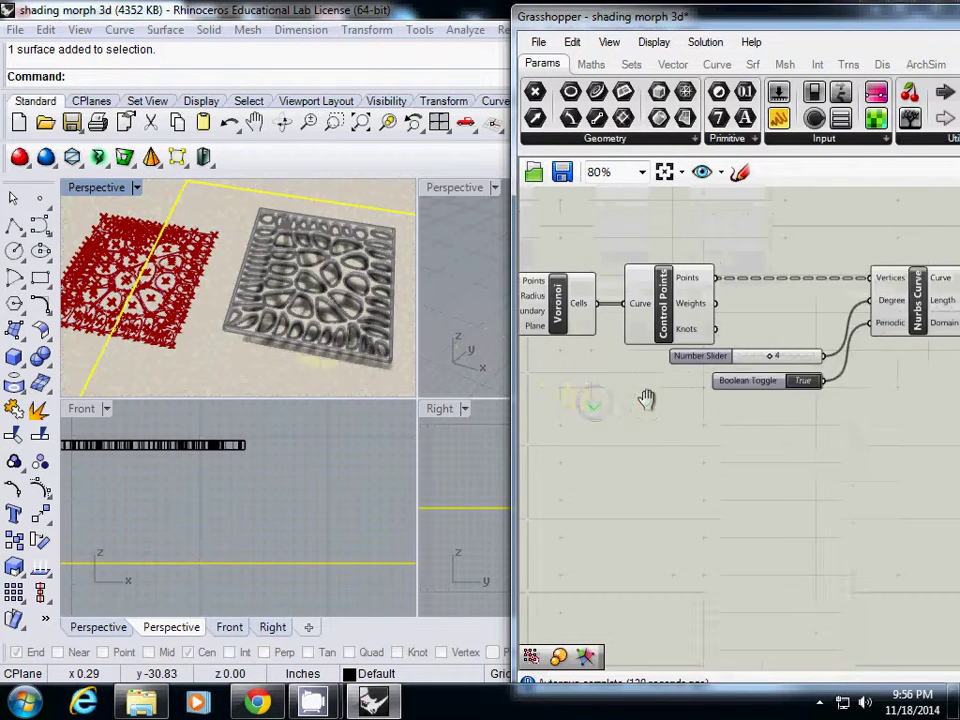
pyautogui.moveTo(646, 399); pyautogui.dragTo(676, 403, button='right')
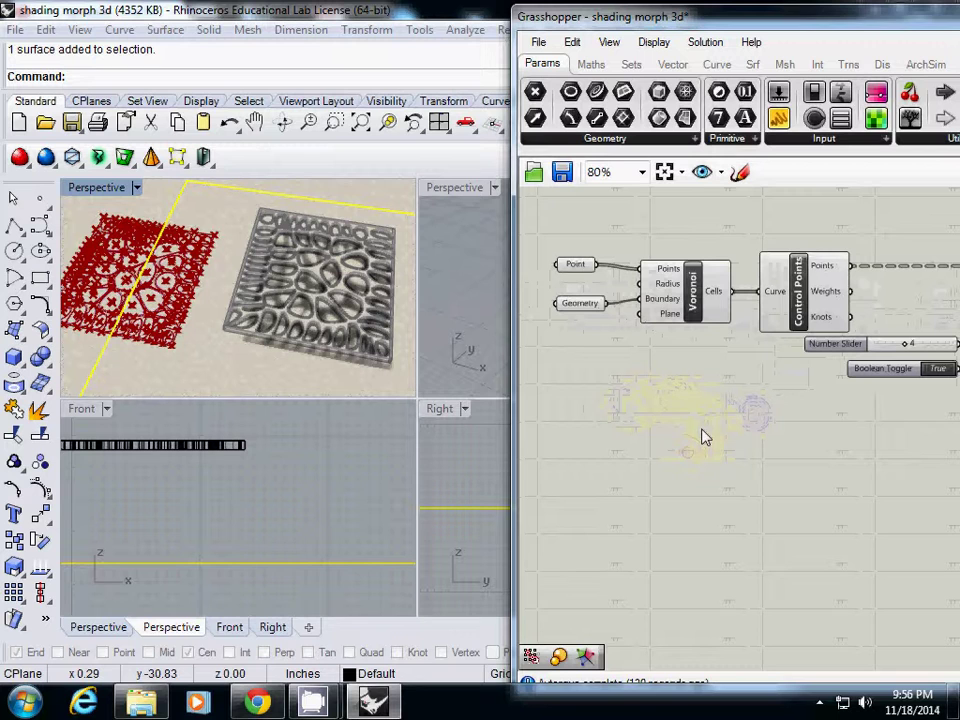
pyautogui.doubleClick(696, 438)
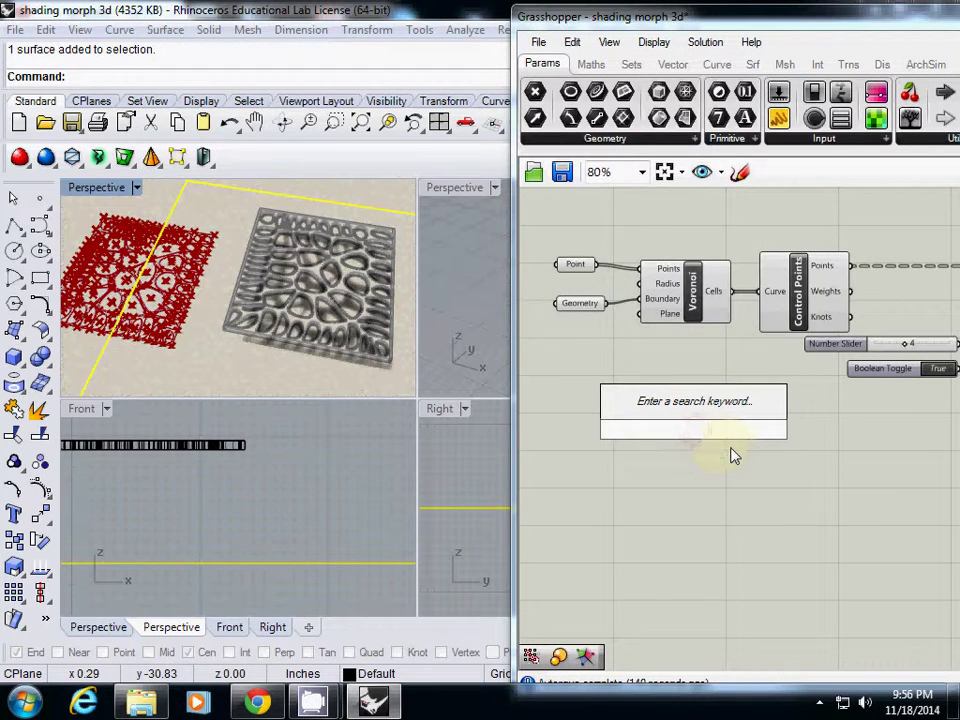
pyautogui.write('vor')
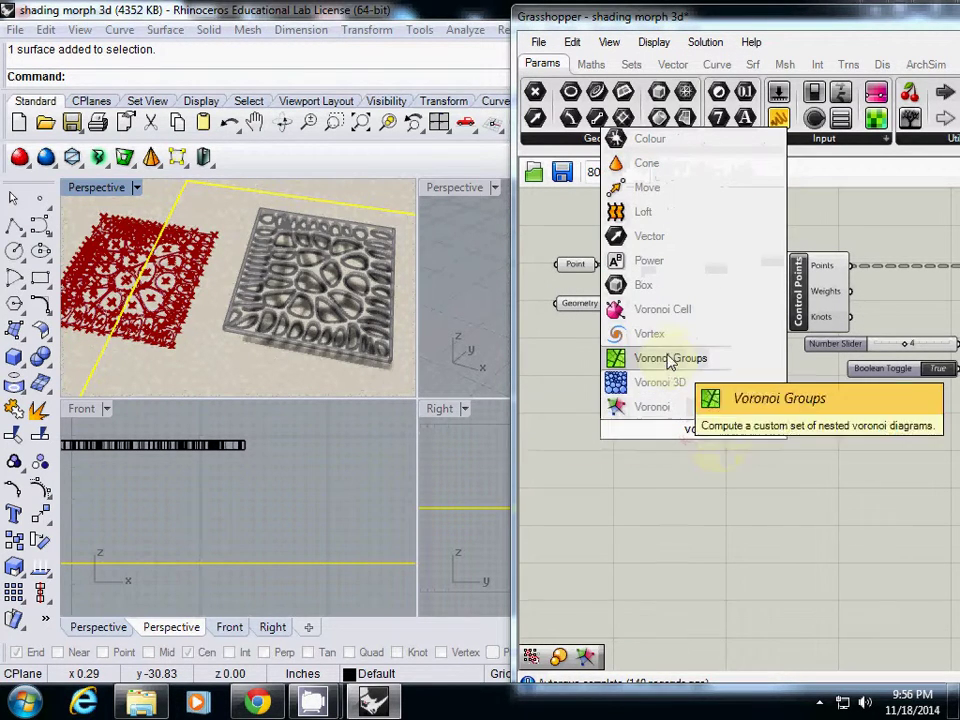
pyautogui.click(686, 357)
pyautogui.click(718, 455)
pyautogui.moveTo(718, 455); pyautogui.dragTo(704, 437)
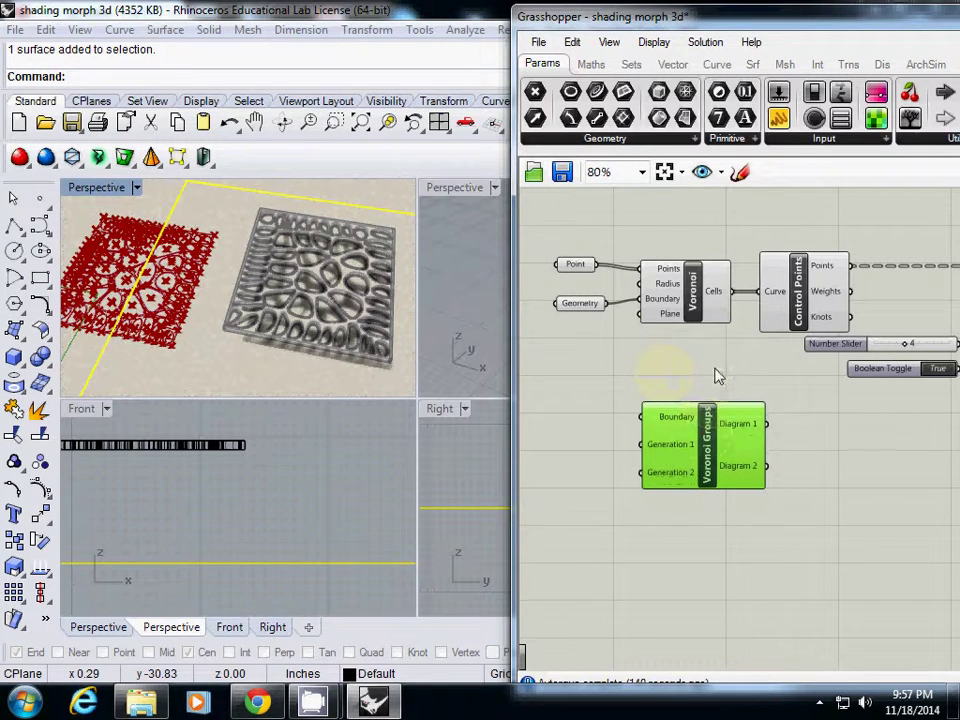
# Step: Space out the Control Points component and Geometry parameter, and connect Geometry to the Boundary input of Voronoi Groups
pyautogui.click(805, 300)
pyautogui.moveTo(805, 300); pyautogui.dragTo(832, 300)
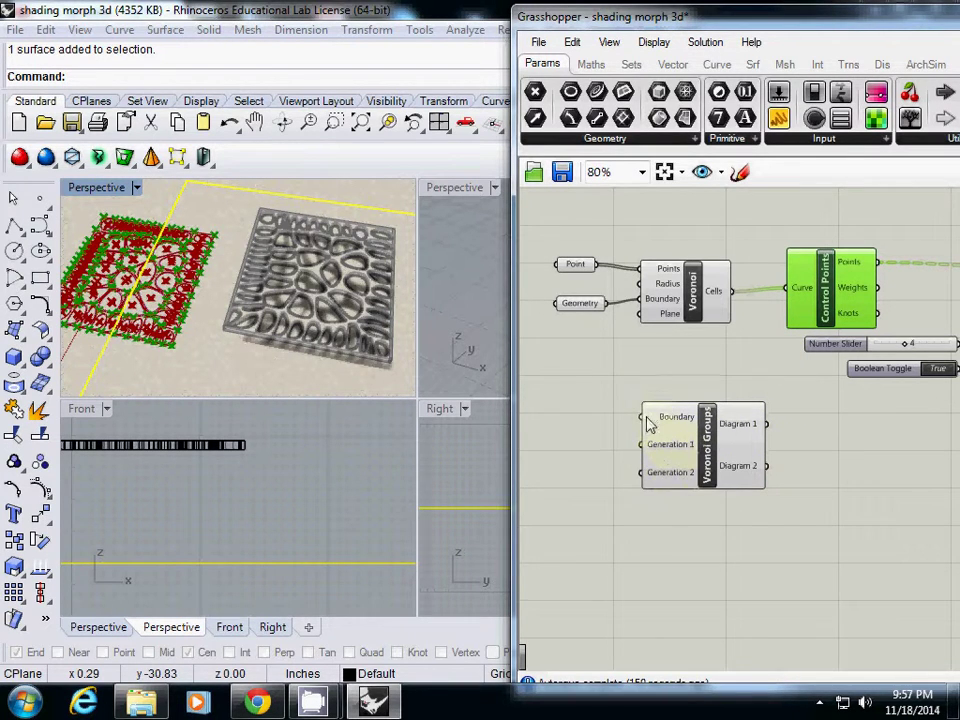
pyautogui.click(589, 332)
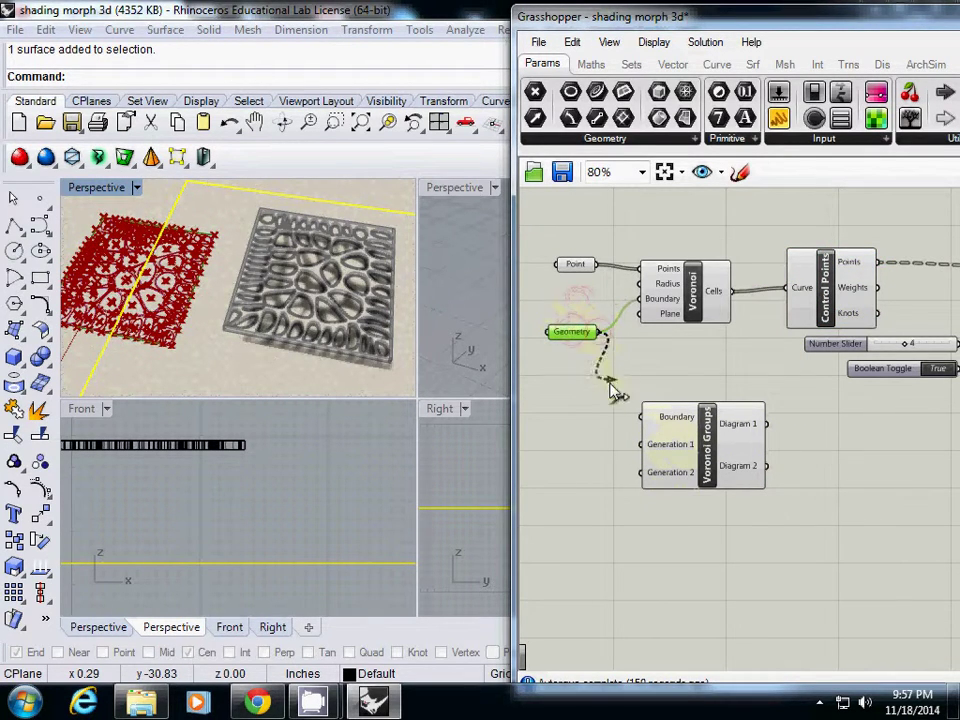
pyautogui.moveTo(612, 388); pyautogui.dragTo(640, 418)
# Step: Examine which square boundary the Geometry parameter references in the Perspective viewport and where it feeds in the definition
pyautogui.scroll(-7, 245, 289)
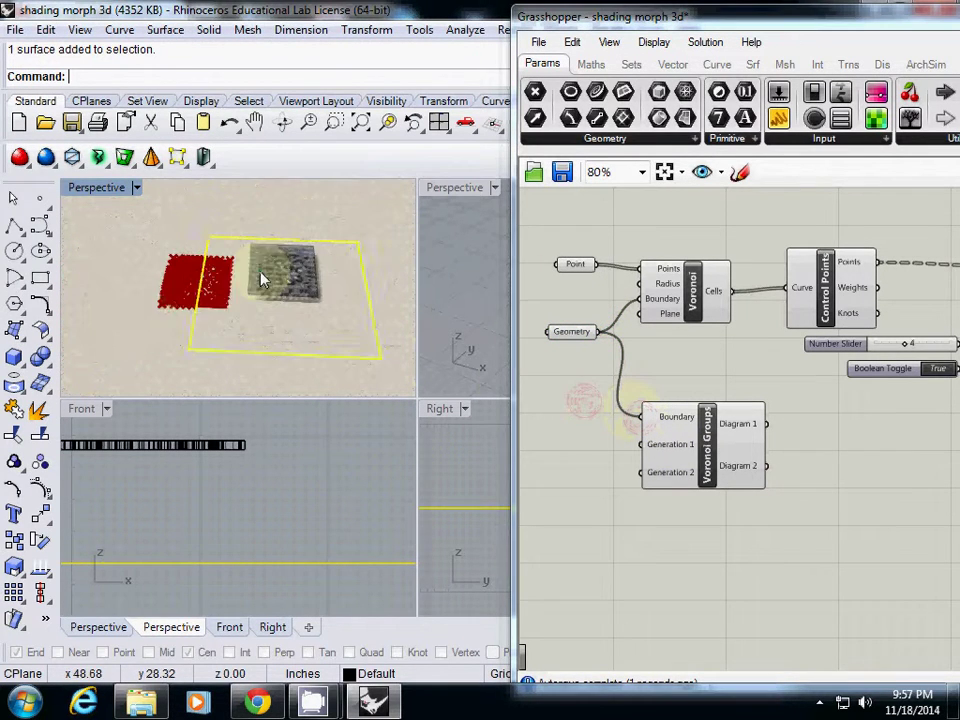
pyautogui.click(166, 312)
pyautogui.moveTo(215, 332); pyautogui.dragTo(227, 358, button='right')
pyautogui.scroll(7, 219, 314)
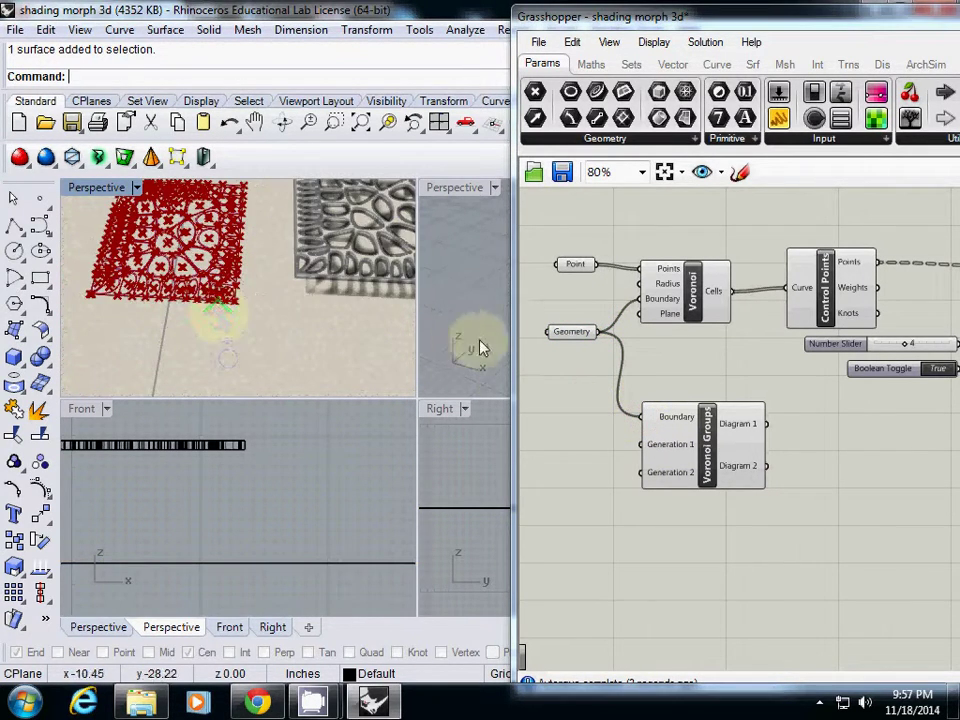
pyautogui.click(571, 332)
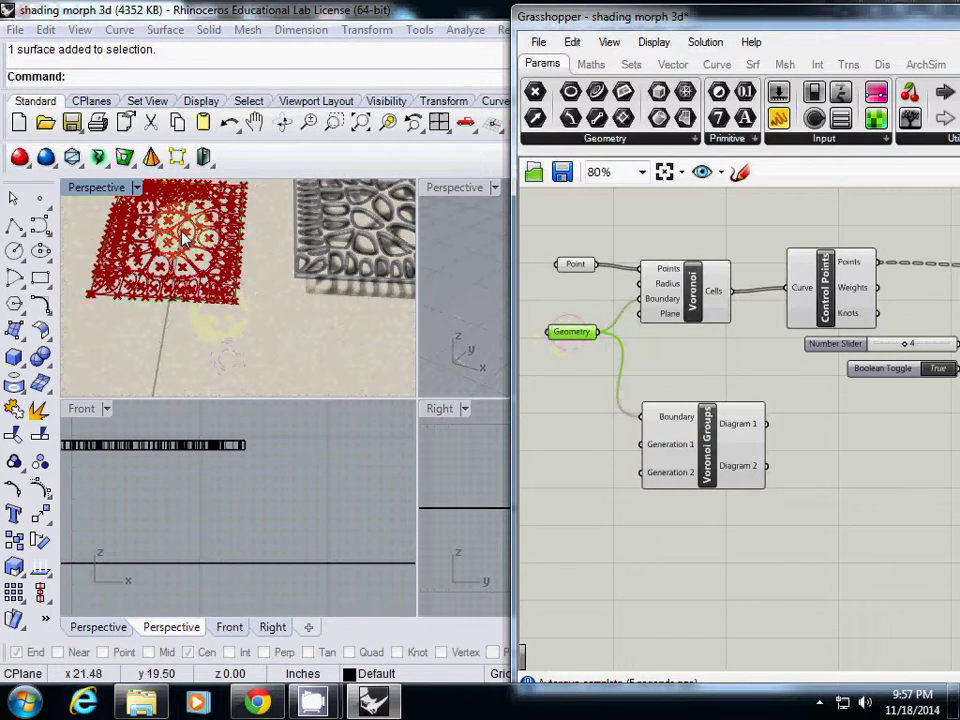
pyautogui.scroll(-3, 321, 309)
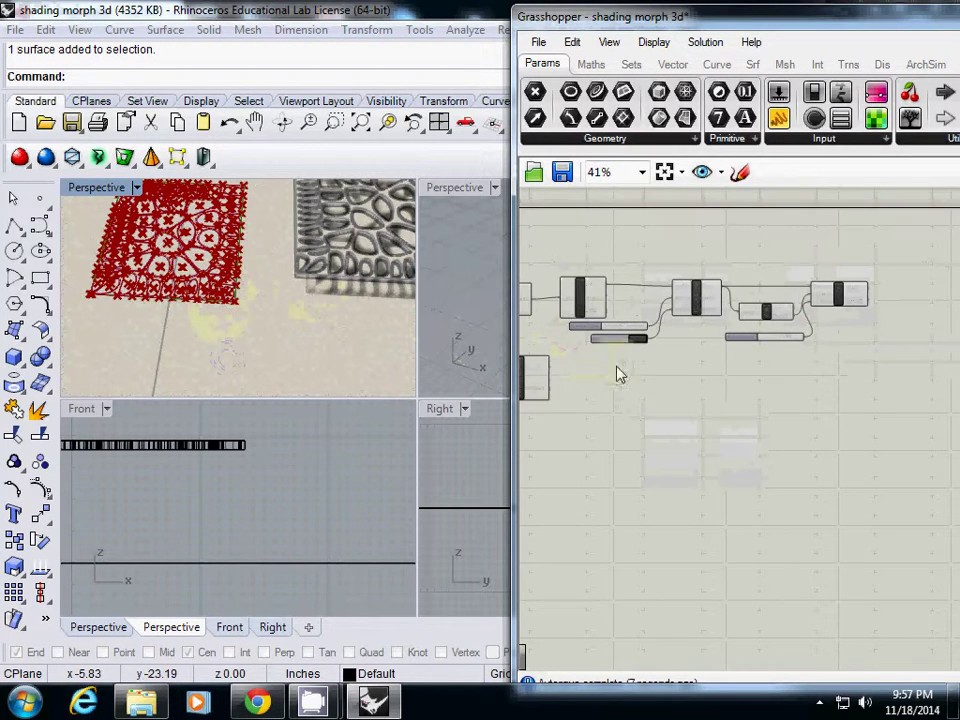
pyautogui.moveTo(617, 365); pyautogui.dragTo(805, 373, button='right')
pyautogui.scroll(4, 653, 357)
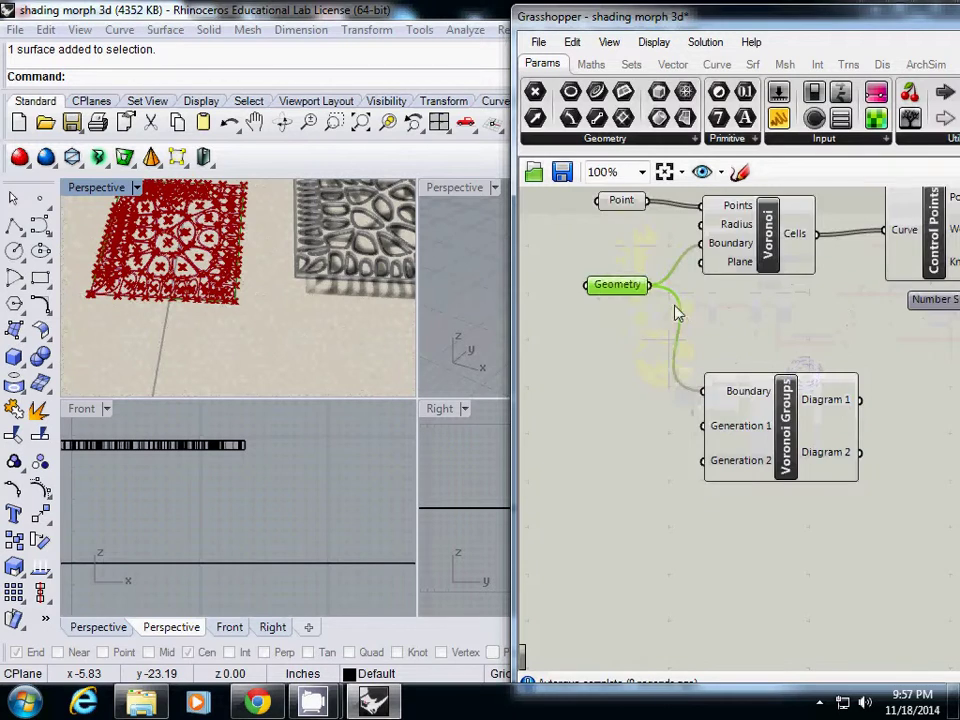
pyautogui.scroll(-5, 675, 313)
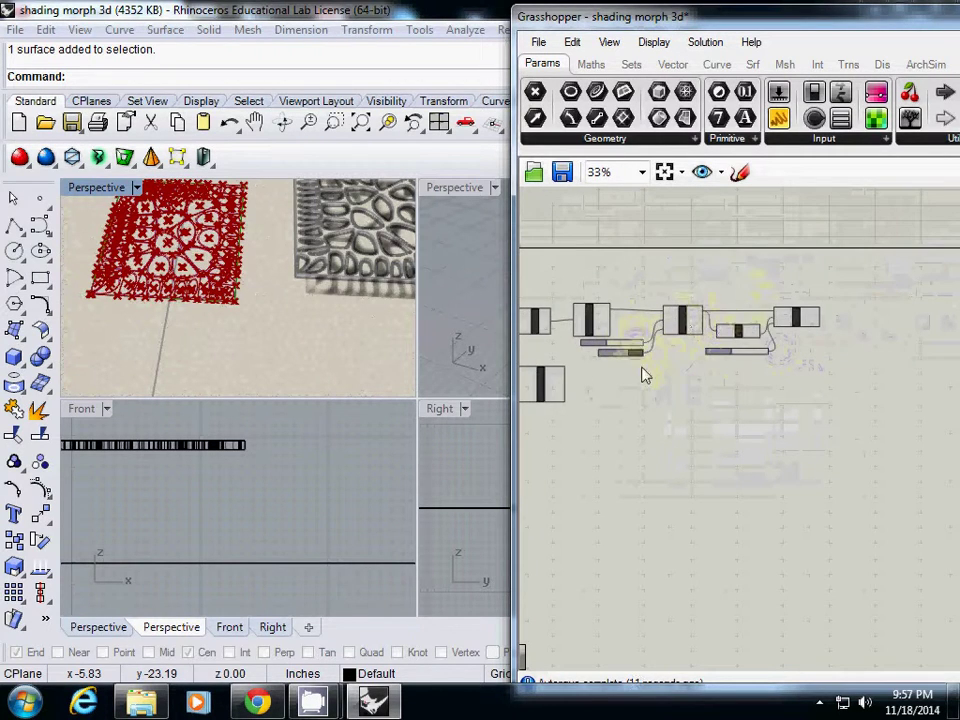
pyautogui.scroll(3, 645, 378)
pyautogui.keyDown('shift'); pyautogui.moveTo(270, 314); pyautogui.dragTo(248, 363, button='right'); pyautogui.keyUp('shift')
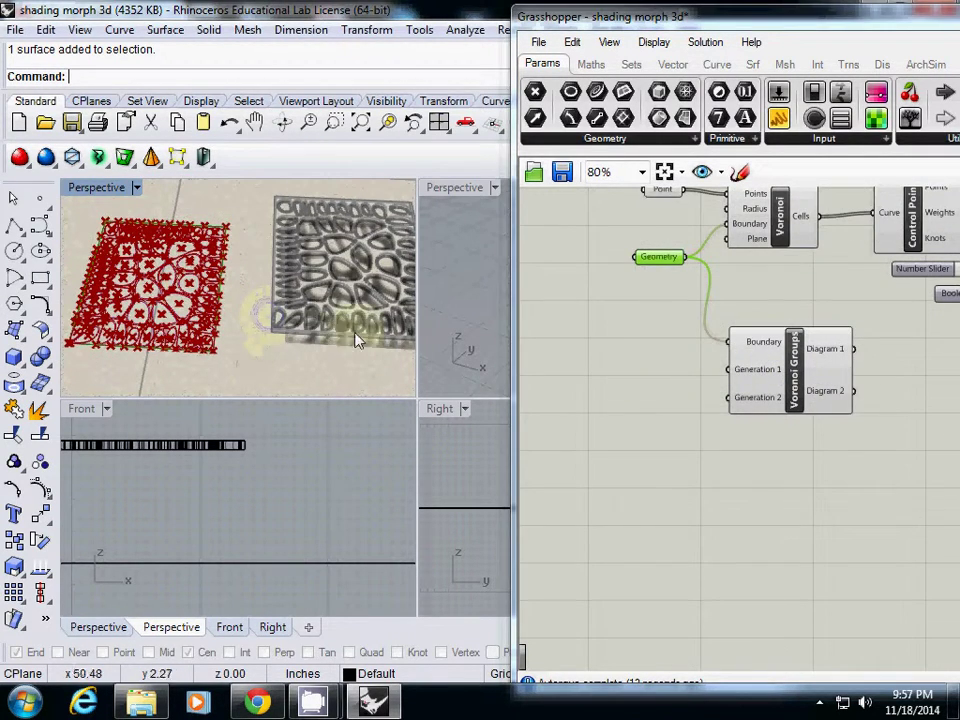
# Step: Duplicate the component chain from Control Points onward, including its sliders and toggle, and place the copy beside Voronoi Groups
pyautogui.moveTo(617, 326); pyautogui.dragTo(574, 361, button='right')
pyautogui.moveTo(780, 291); pyautogui.dragTo(719, 305, button='right')
pyautogui.scroll(-3, 719, 305)
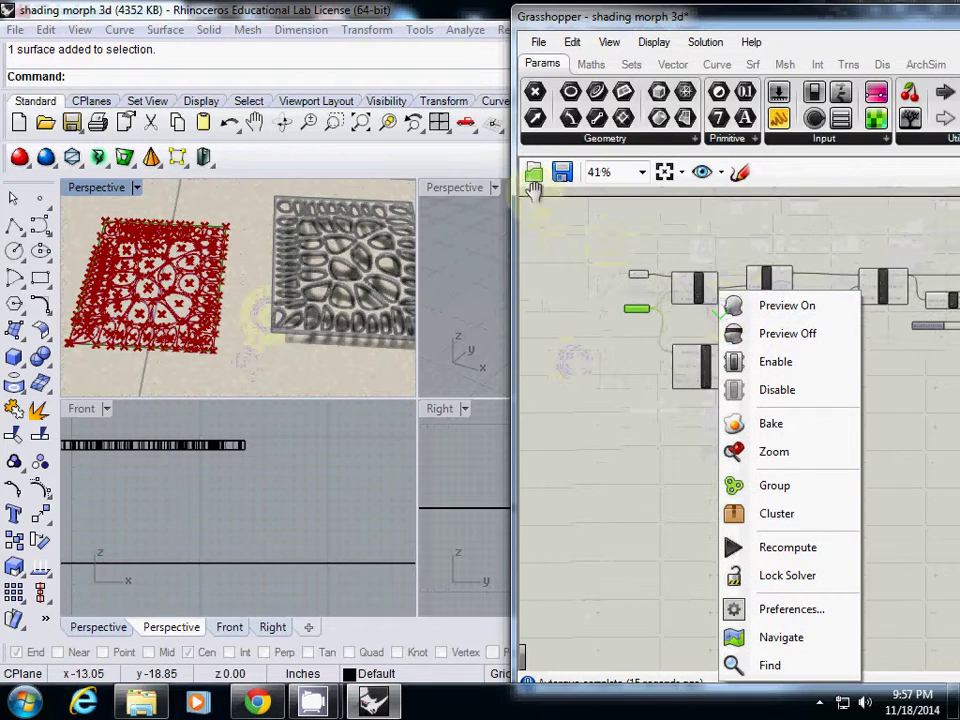
pyautogui.moveTo(612, 20); pyautogui.dragTo(320, 19)
pyautogui.moveTo(336, 229); pyautogui.dragTo(788, 320)
pyautogui.click(545, 240)
pyautogui.moveTo(379, 228); pyautogui.dragTo(768, 333)
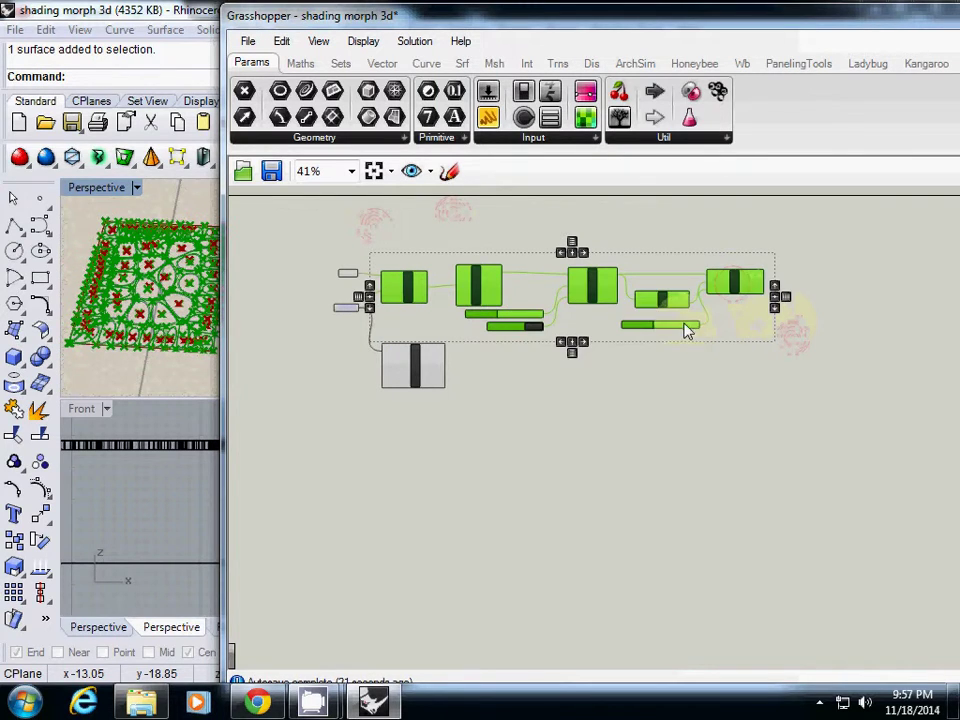
pyautogui.click(528, 393)
pyautogui.moveTo(444, 230); pyautogui.dragTo(810, 358)
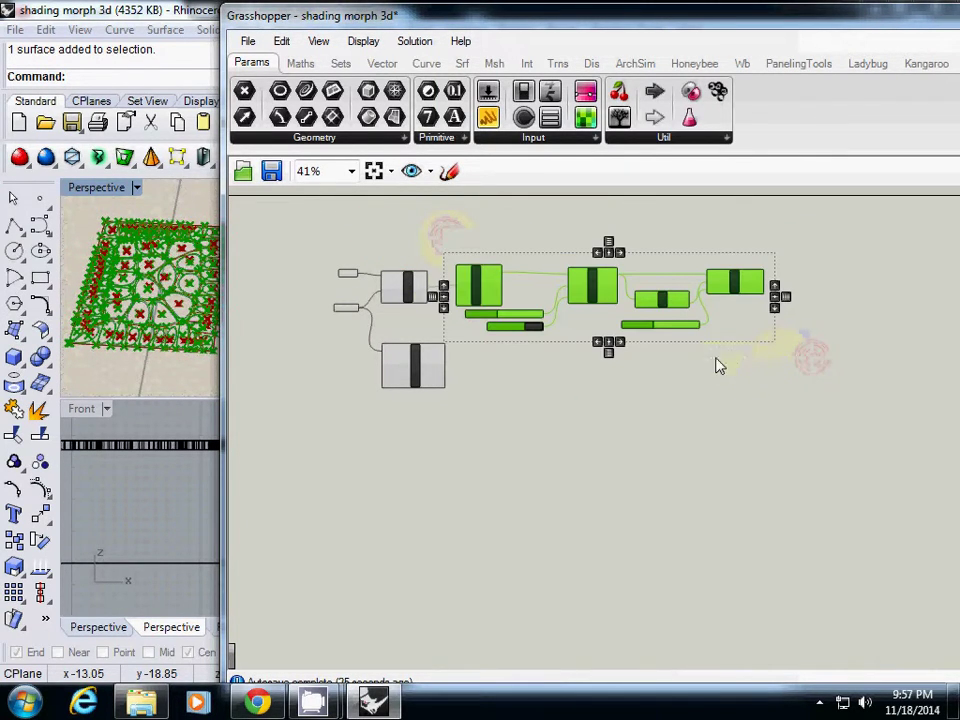
pyautogui.hotkey('ctrl', 'v')
pyautogui.moveTo(497, 296); pyautogui.dragTo(515, 387)
# Step: Connect the Diagram 2 output of Voronoi Groups to the Curve input of the copied Control Points, replacing the original wire
pyautogui.scroll(5, 463, 377)
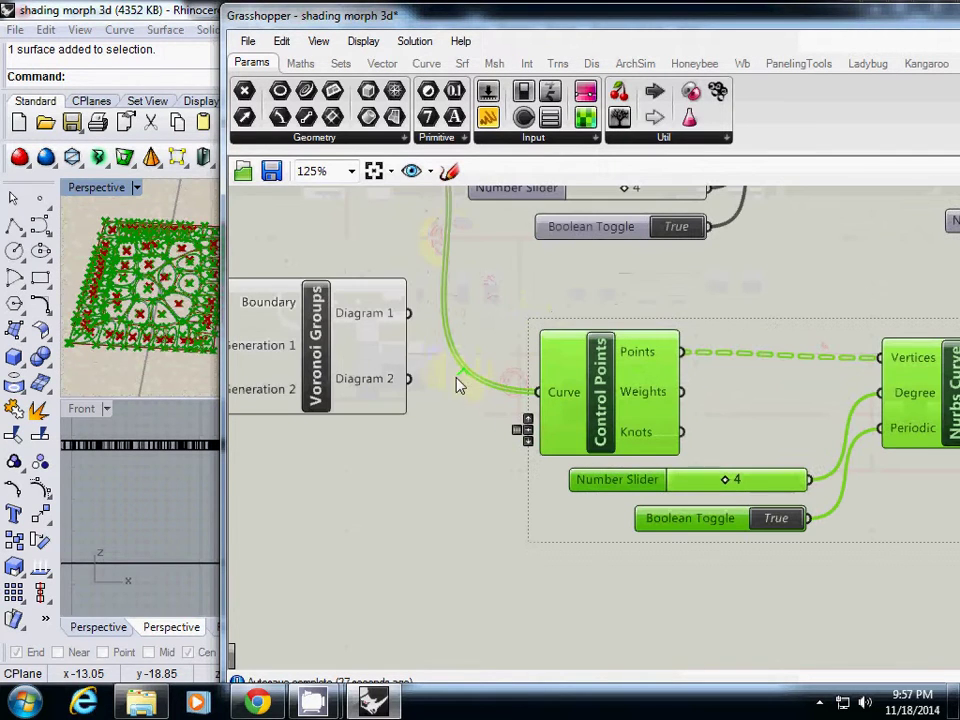
pyautogui.moveTo(410, 380); pyautogui.dragTo(530, 410)
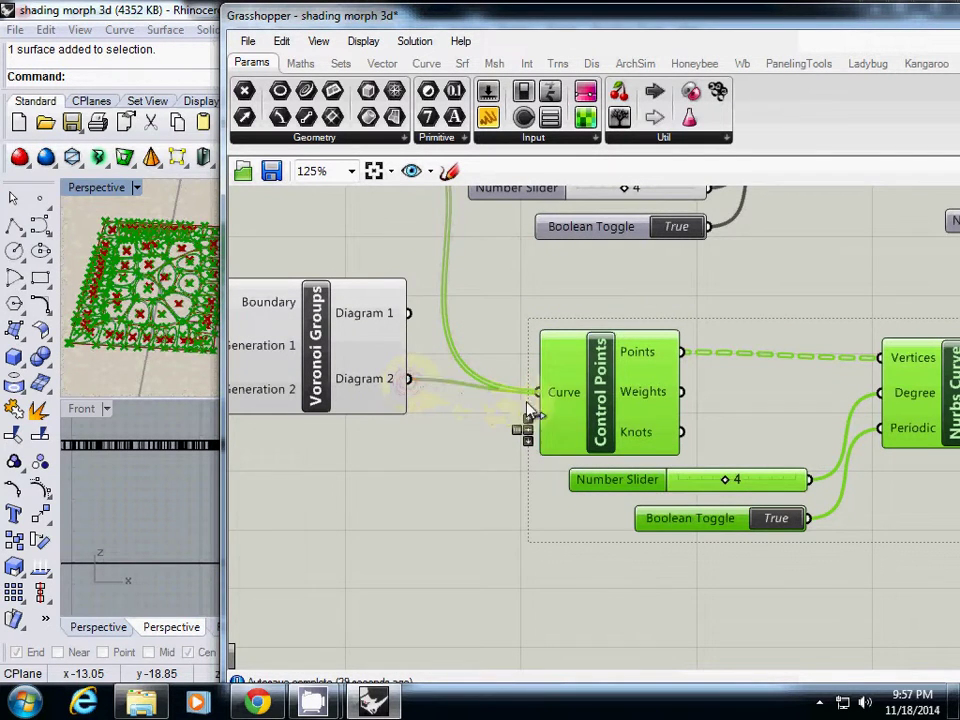
pyautogui.scroll(-5, 478, 420)
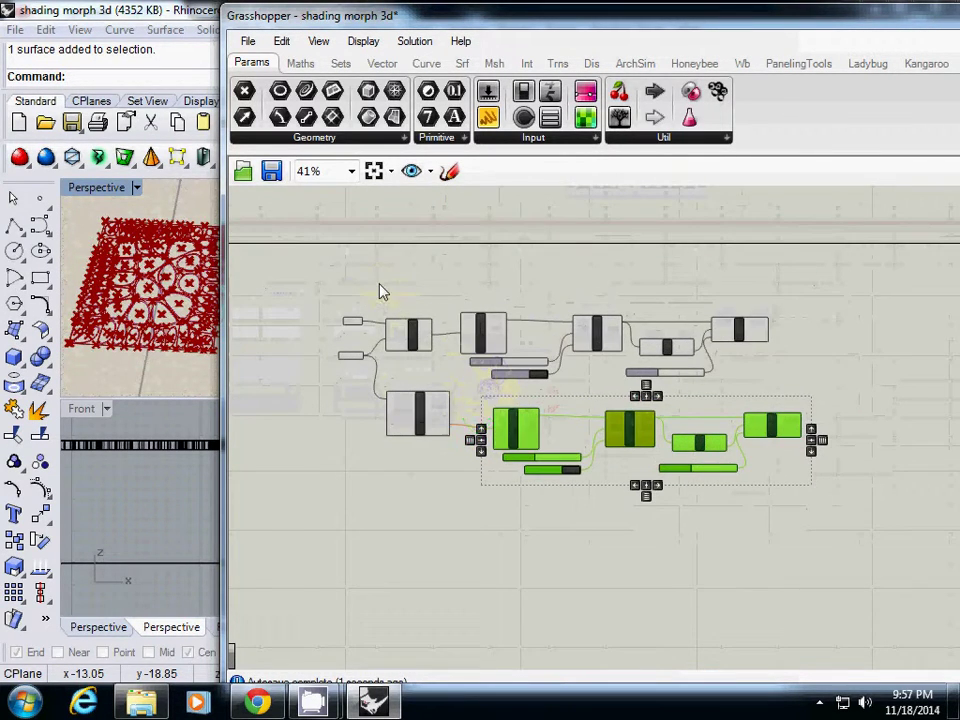
# Step: Turn off the preview of the original Nurbs Curve component in the upper chain
pyautogui.moveTo(380, 288); pyautogui.dragTo(800, 392)
pyautogui.rightClick(598, 338)
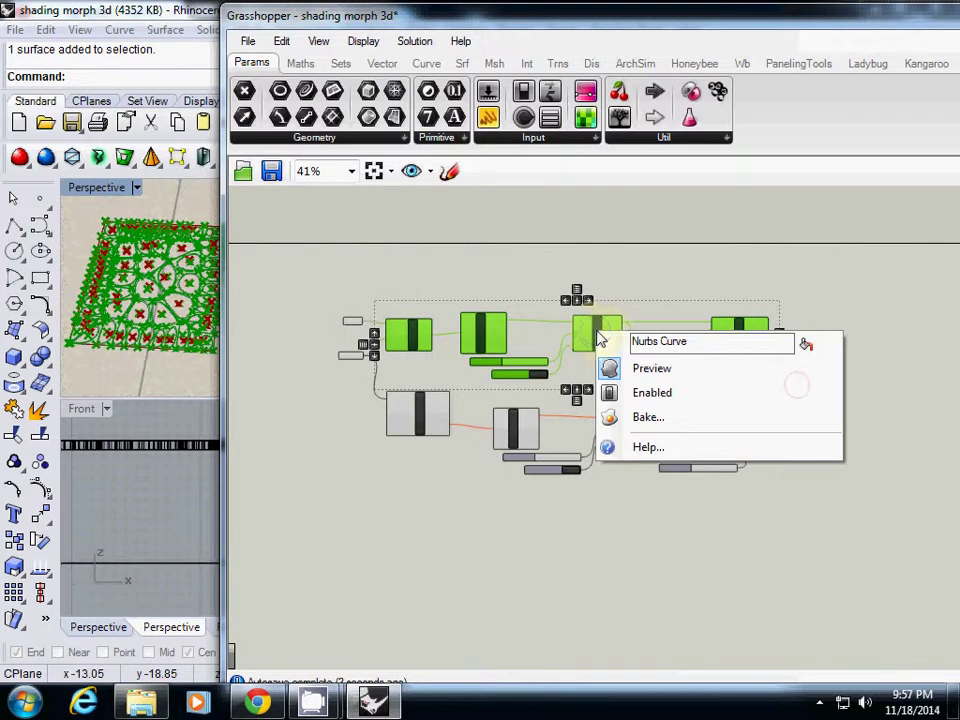
pyautogui.click(646, 370)
pyautogui.click(341, 416)
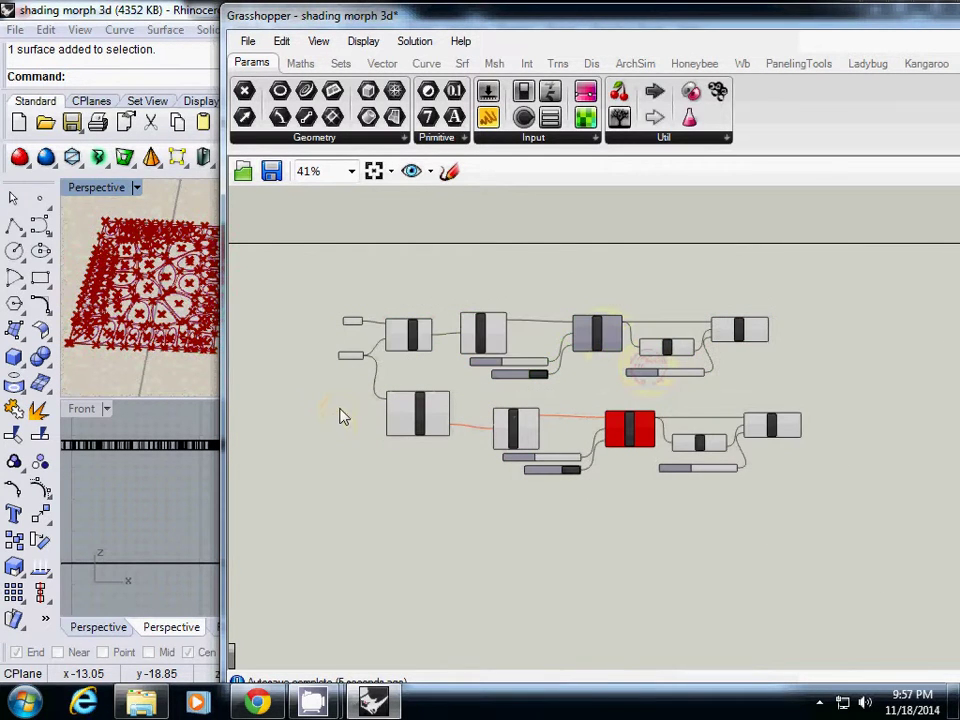
# Step: Delete the Point parameter feeding the original Voronoi component and move the Grasshopper window aside to uncover the Rhino viewport
pyautogui.click(353, 325)
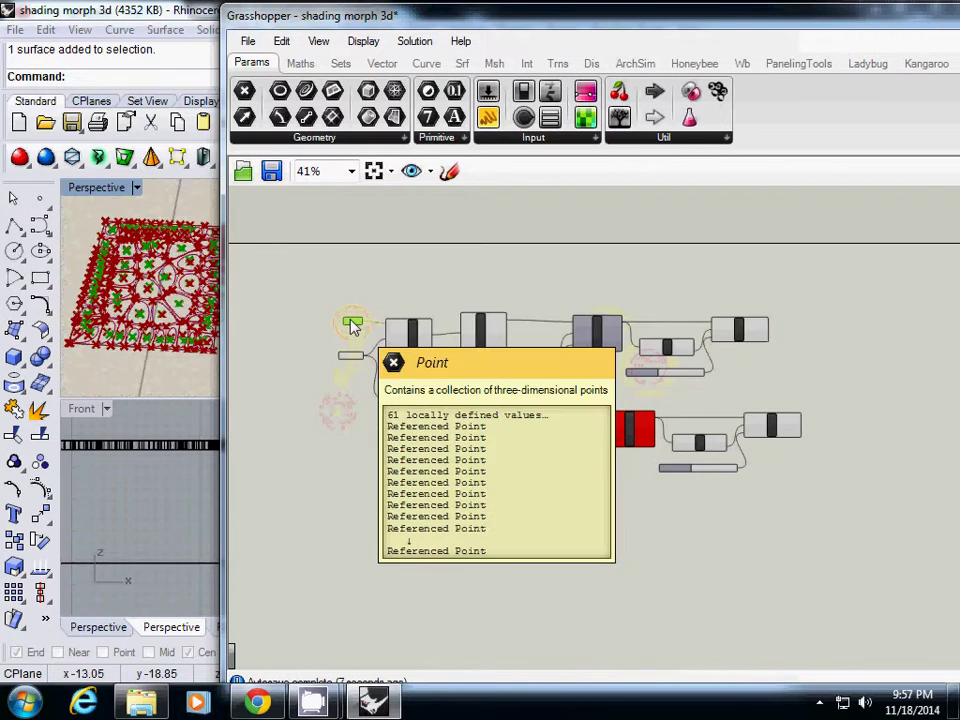
pyautogui.press('Delete')
pyautogui.moveTo(278, 16); pyautogui.dragTo(392, 15)
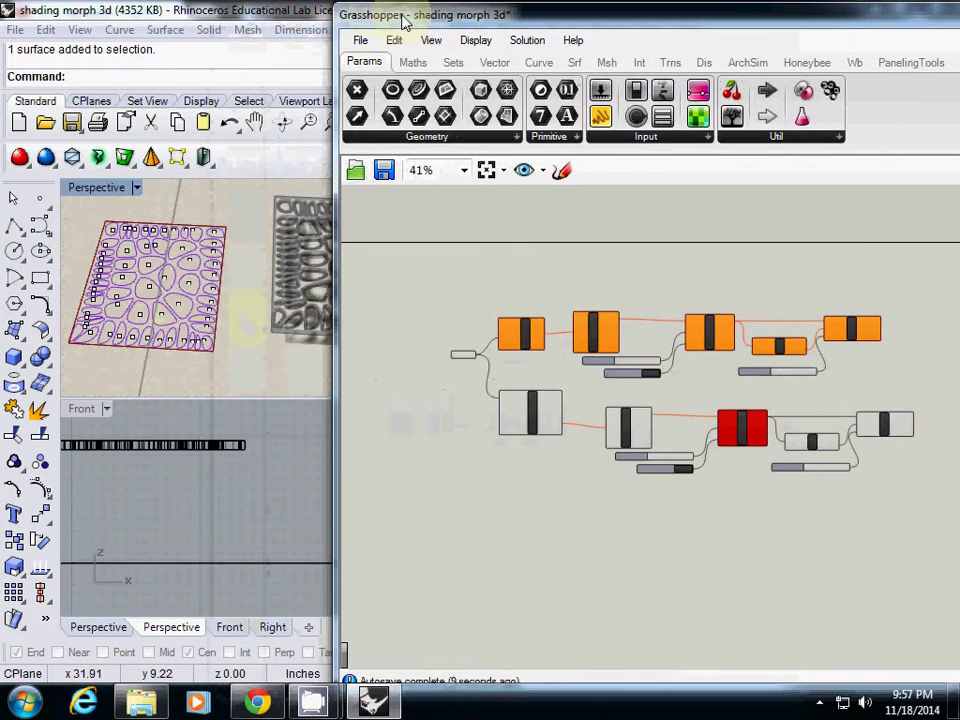
# Step: Delete the points and the cell curves inside the square boundary in the Rhino model
pyautogui.moveTo(229, 293); pyautogui.dragTo(100, 153, button='right')
pyautogui.moveTo(210, 325); pyautogui.dragTo(225, 366)
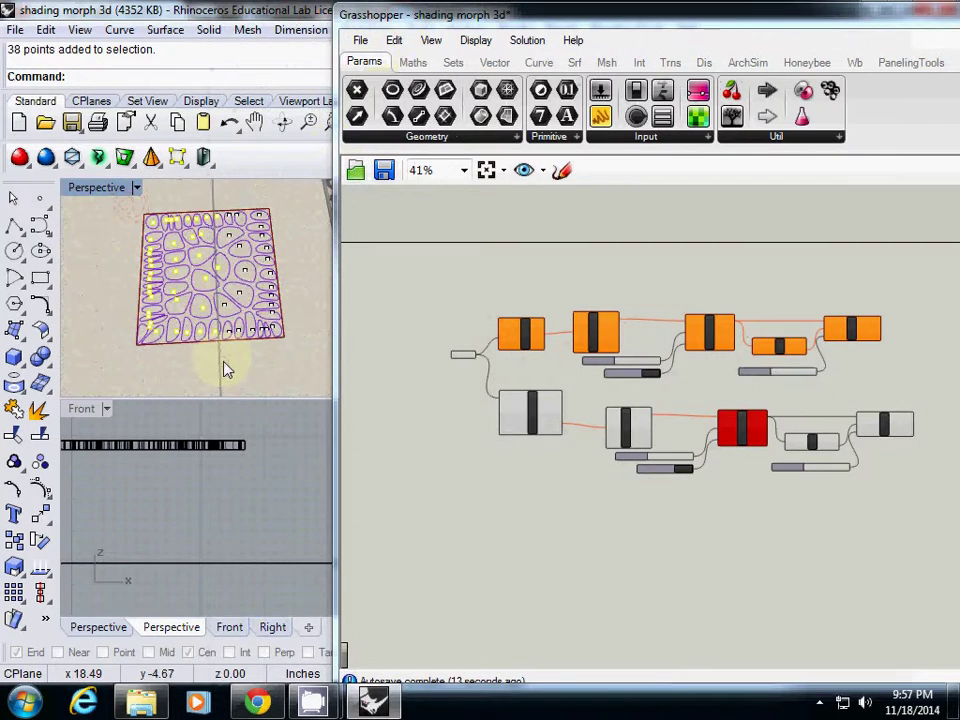
pyautogui.press('Delete')
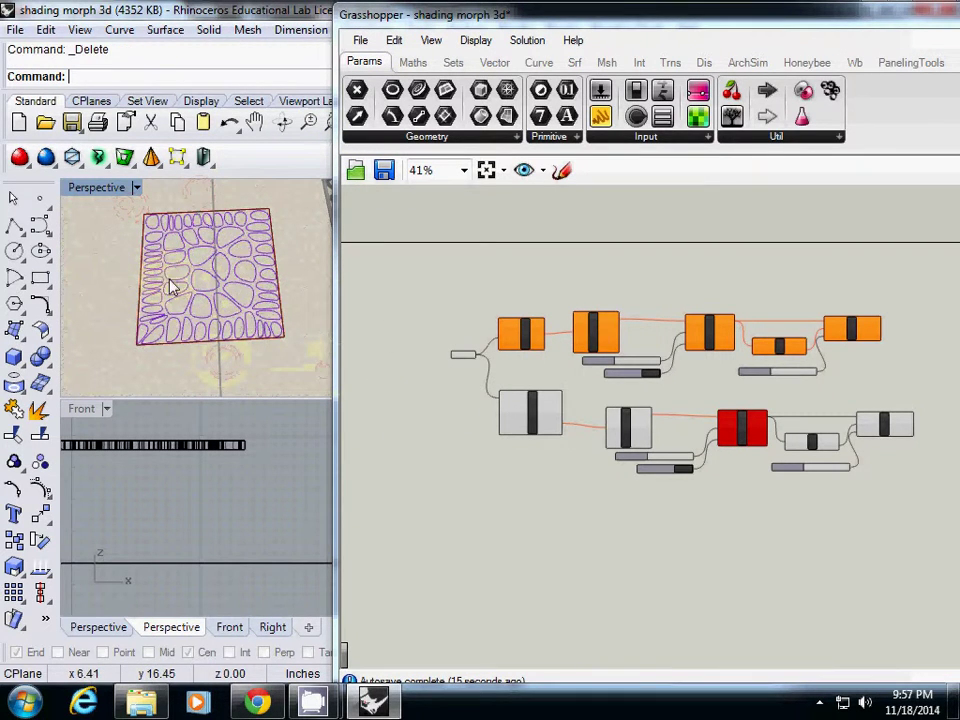
pyautogui.click(171, 284)
pyautogui.press('Delete')
# Step: Delete the large ground surface around the square boundary and set the Perspective viewport to Wireframe display
pyautogui.keyDown('shift'); pyautogui.moveTo(228, 296); pyautogui.dragTo(214, 319, button='right'); pyautogui.keyUp('shift')
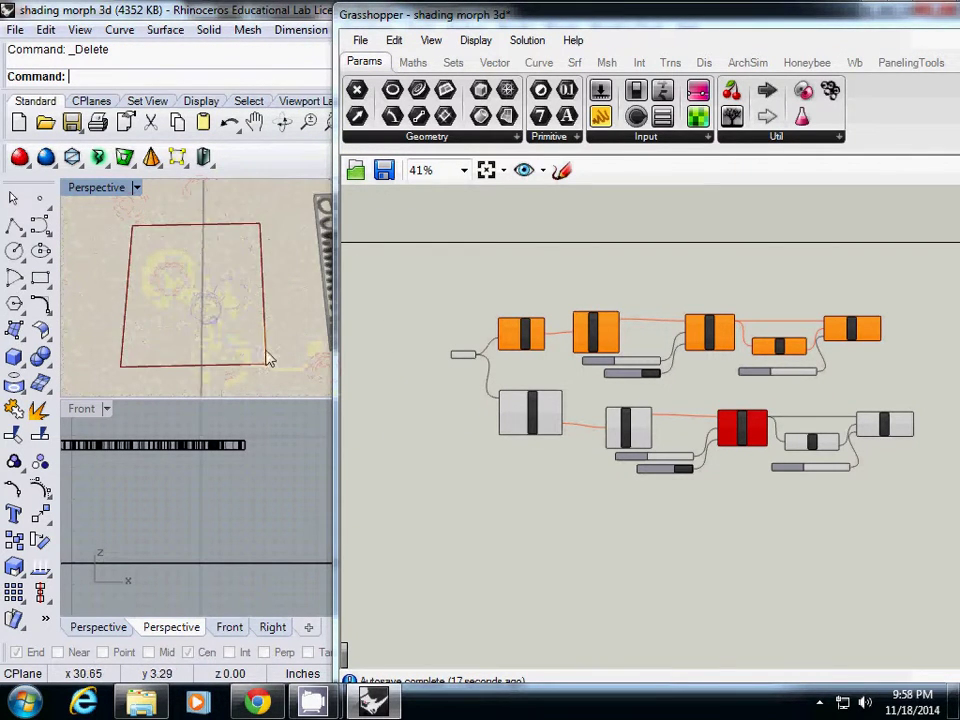
pyautogui.click(280, 352)
pyautogui.press('Delete')
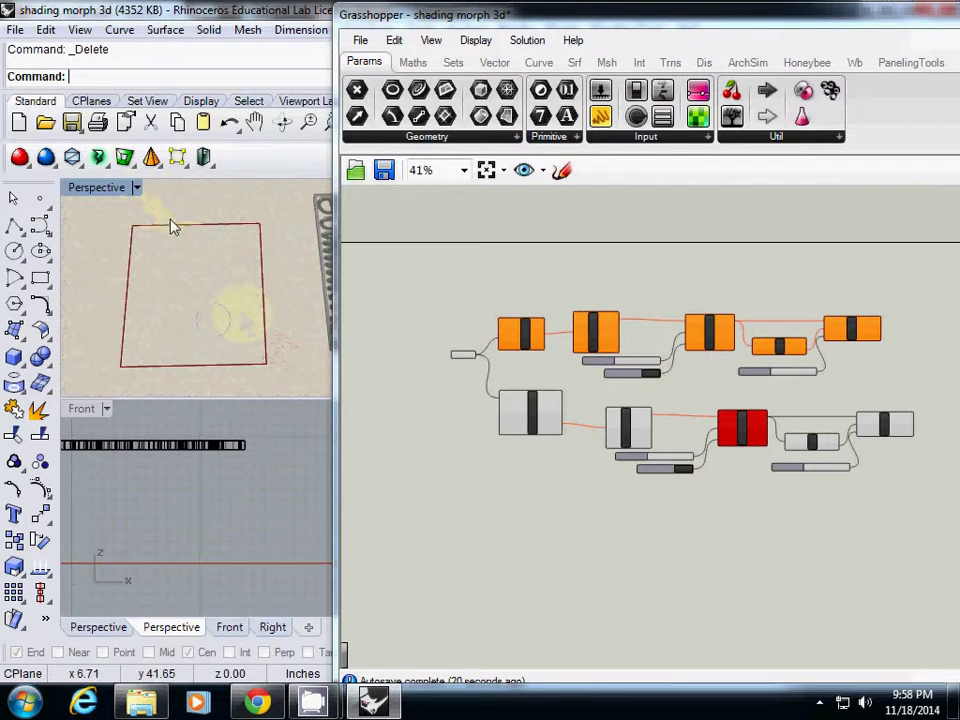
pyautogui.click(137, 188)
pyautogui.click(203, 104)
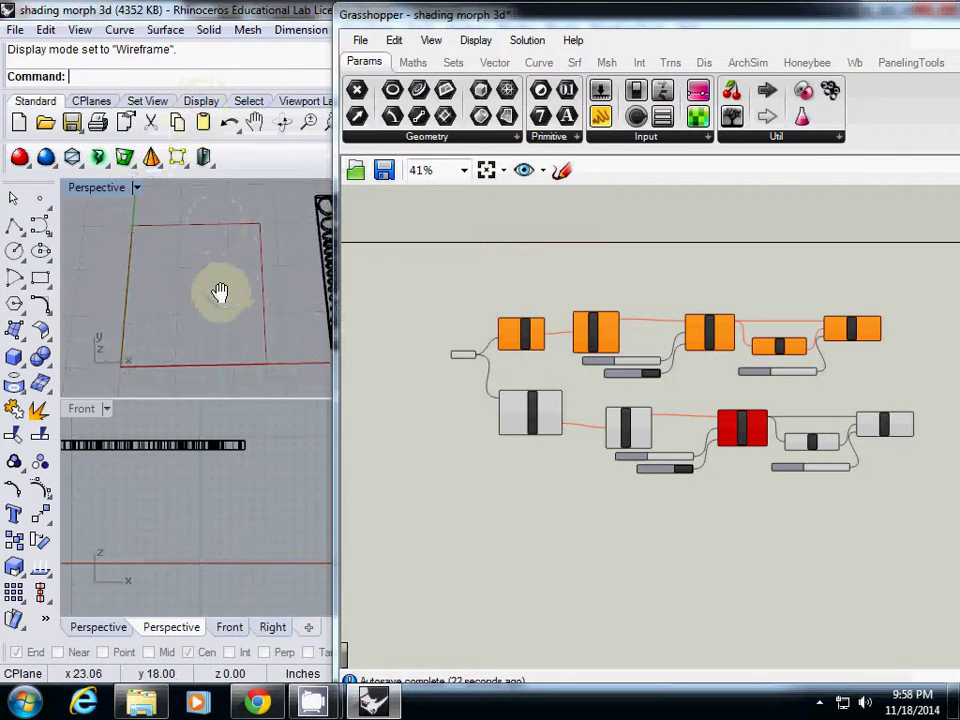
# Step: Delete the original Voronoi component and place the Geometry parameter next to the Boundary input of Voronoi Groups
pyautogui.scroll(4, 467, 428)
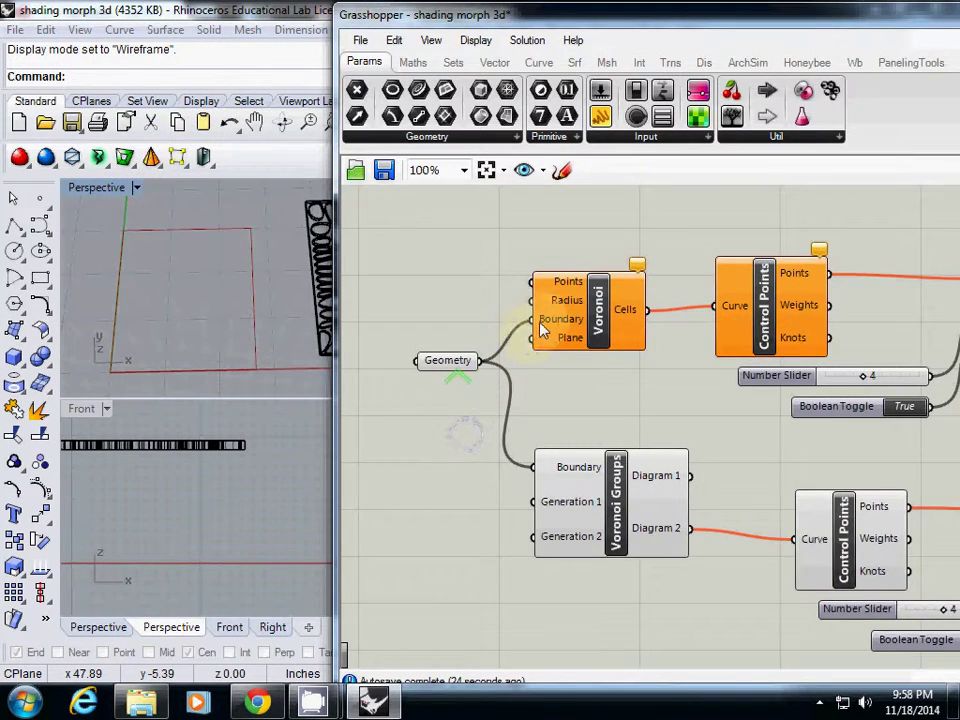
pyautogui.click(573, 330)
pyautogui.press('Delete')
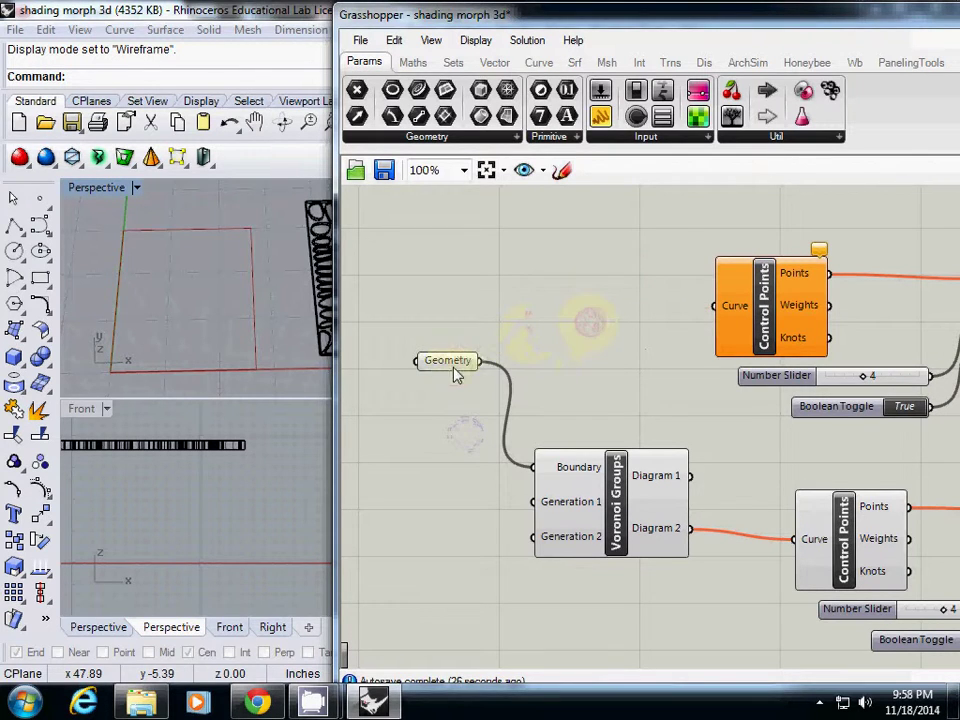
pyautogui.moveTo(455, 373); pyautogui.dragTo(445, 477)
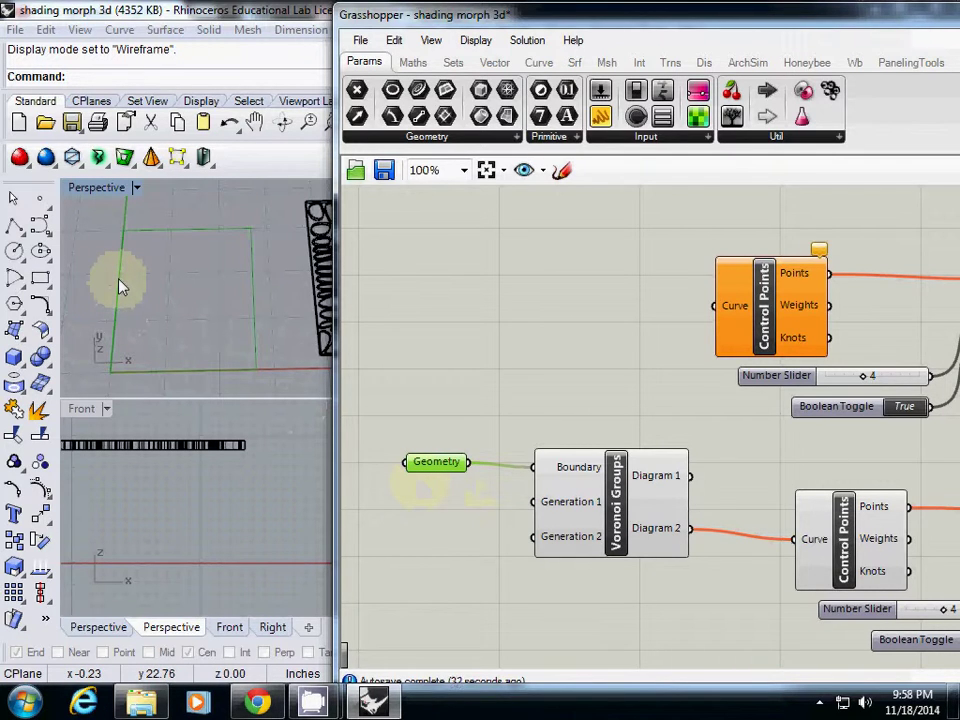
# Step: Place three scattered points inside the square boundary in the Rhino Perspective viewport
pyautogui.rightClick(41, 201)
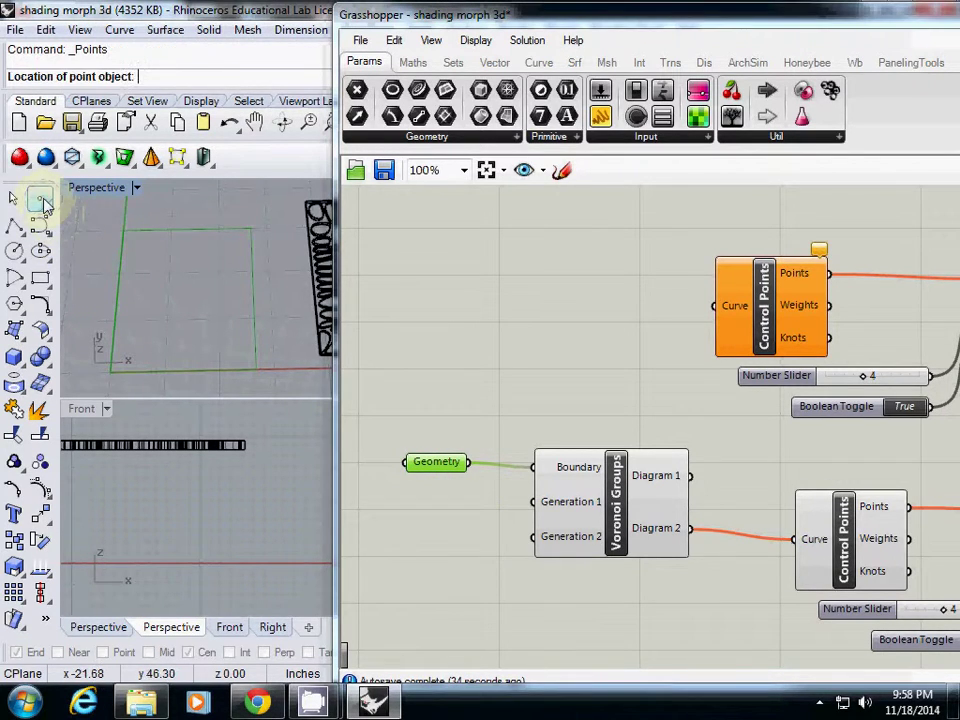
pyautogui.click(156, 257)
pyautogui.click(223, 275)
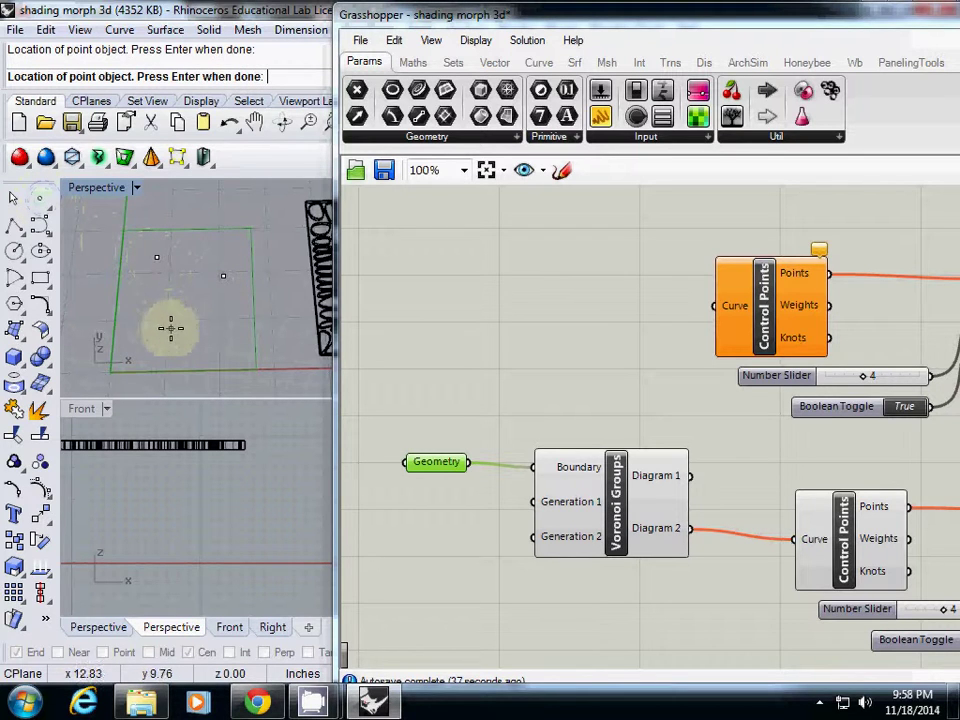
pyautogui.click(181, 335)
pyautogui.press('Return')
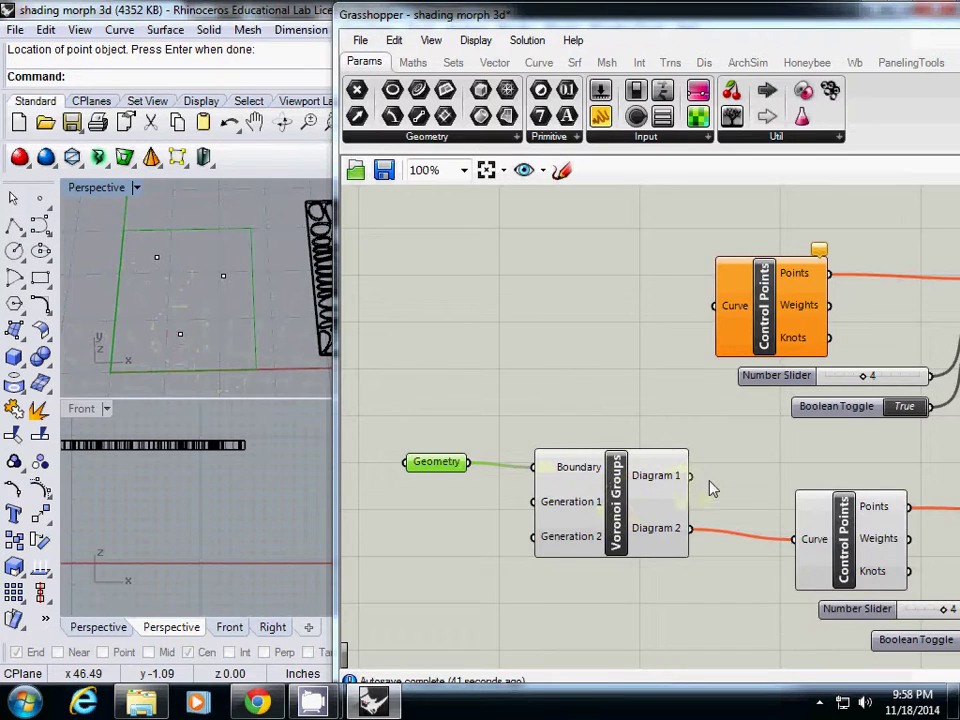
# Step: Add a Geometry parameter beside Voronoi Groups in Grasshopper and connect the Diagram 1 output to it
pyautogui.moveTo(707, 486); pyautogui.dragTo(637, 471, button='right')
pyautogui.click(607, 412)
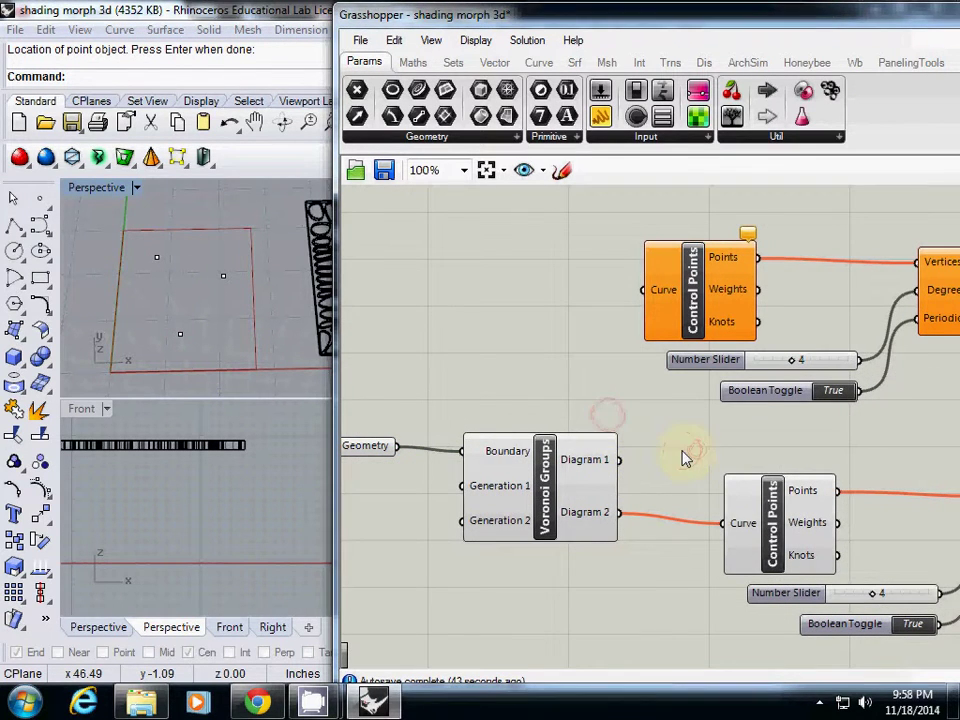
pyautogui.doubleClick(684, 455)
pyautogui.write('gem')
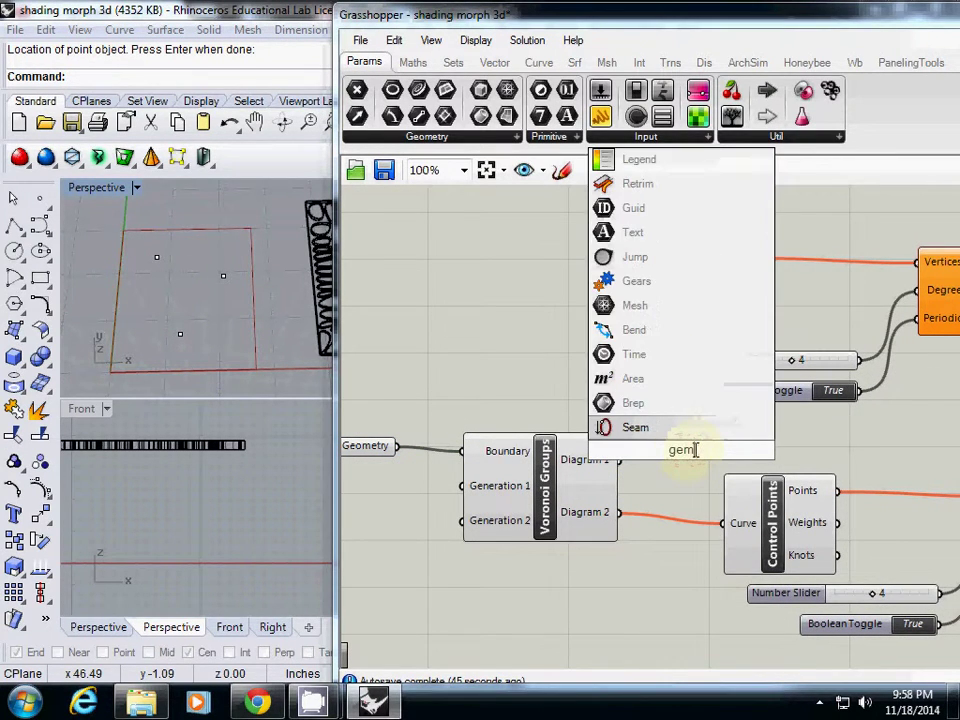
pyautogui.press('BackSpace')
pyautogui.write('om')
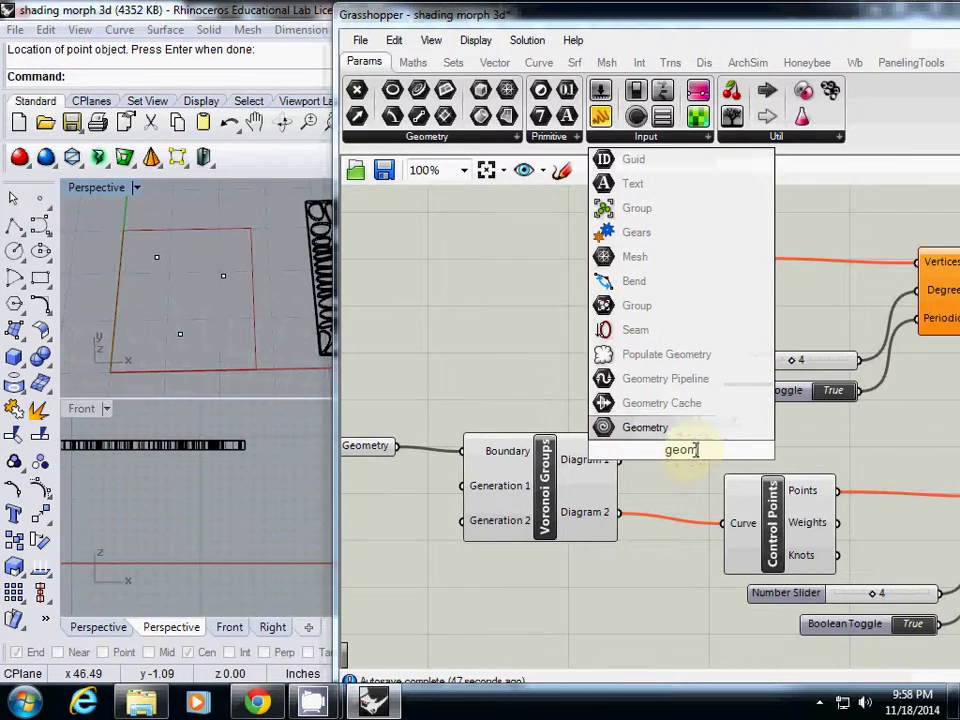
pyautogui.press('Return')
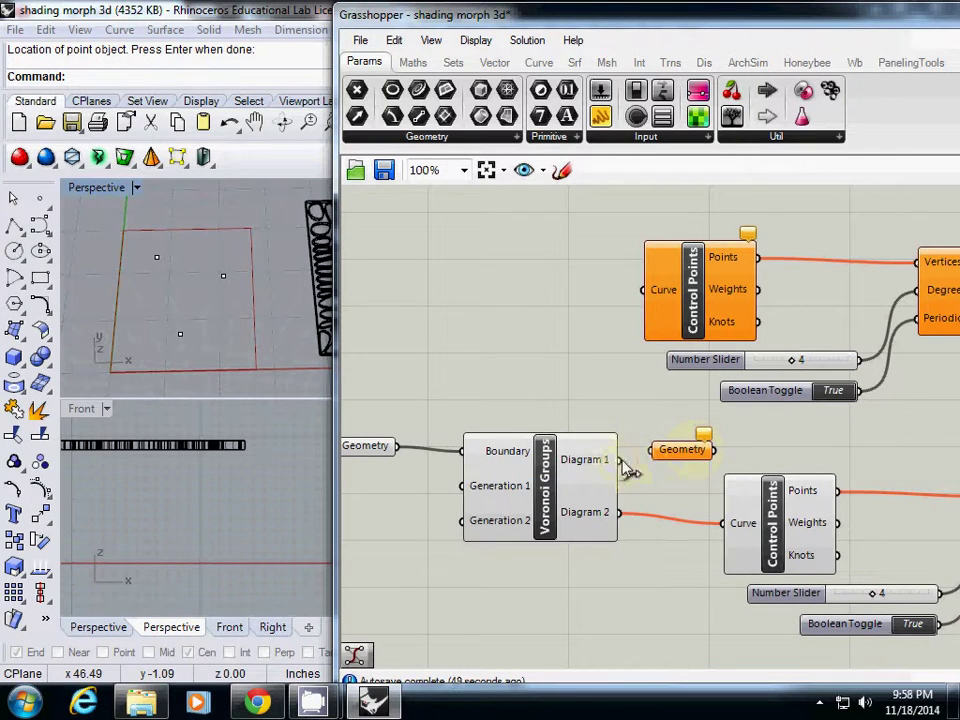
# Step: Add a Point parameter below the boundary Geometry parameter, beside the inputs of Voronoi Groups
pyautogui.moveTo(544, 414); pyautogui.dragTo(680, 394, button='right')
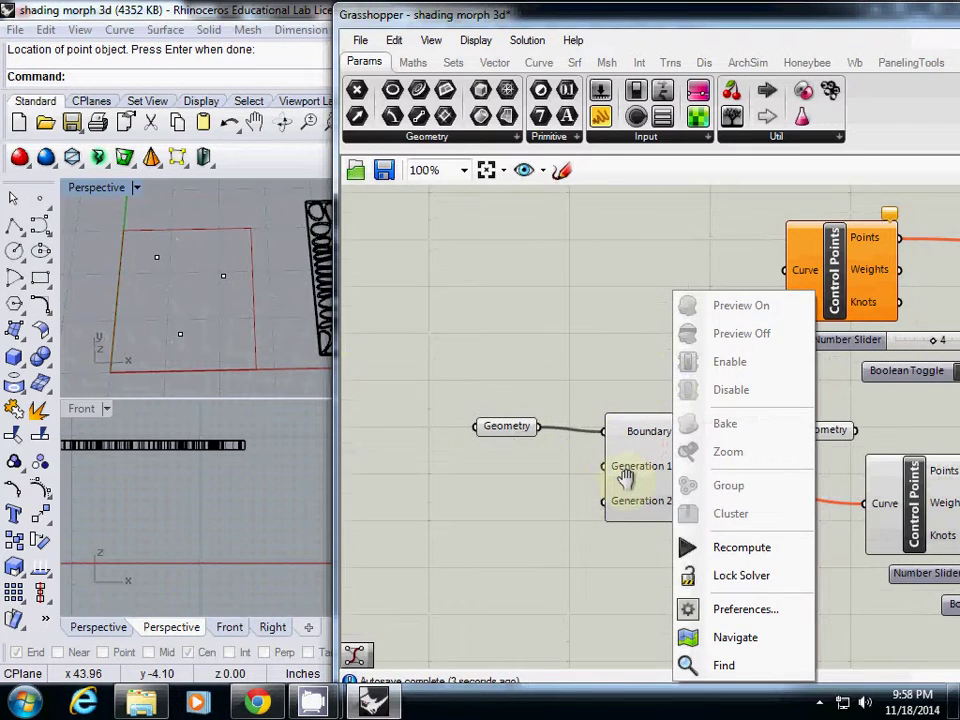
pyautogui.click(492, 507)
pyautogui.doubleClick(496, 498)
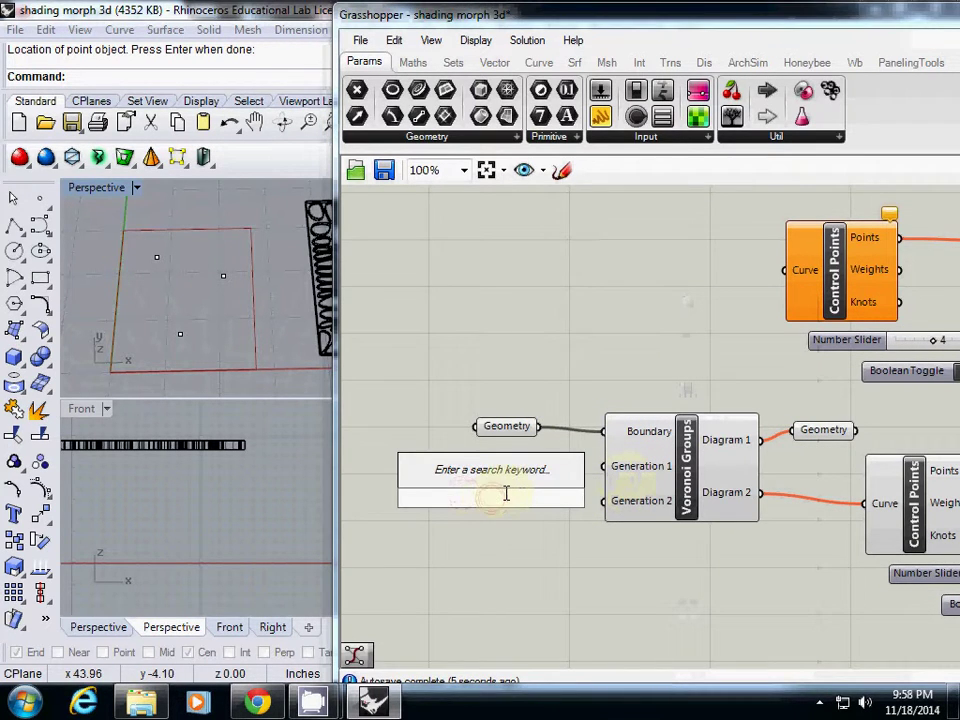
pyautogui.write('point')
pyautogui.press('Return')
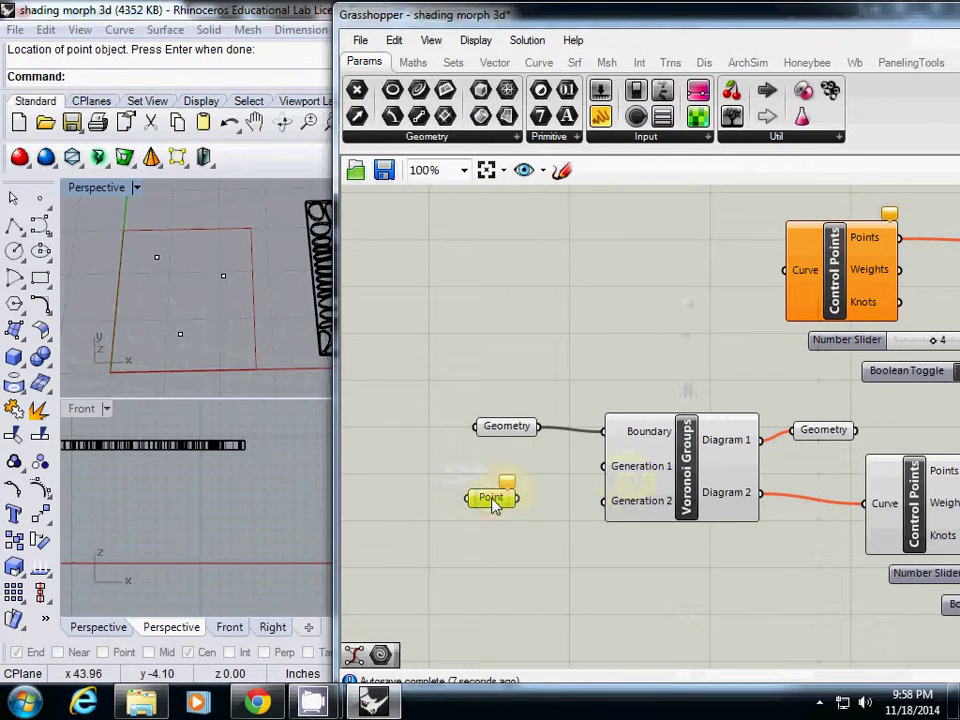
# Step: Reference the three points inside the square in the Point parameter and connect it to the Generation 1 input
pyautogui.rightClick(492, 505)
pyautogui.click(561, 534)
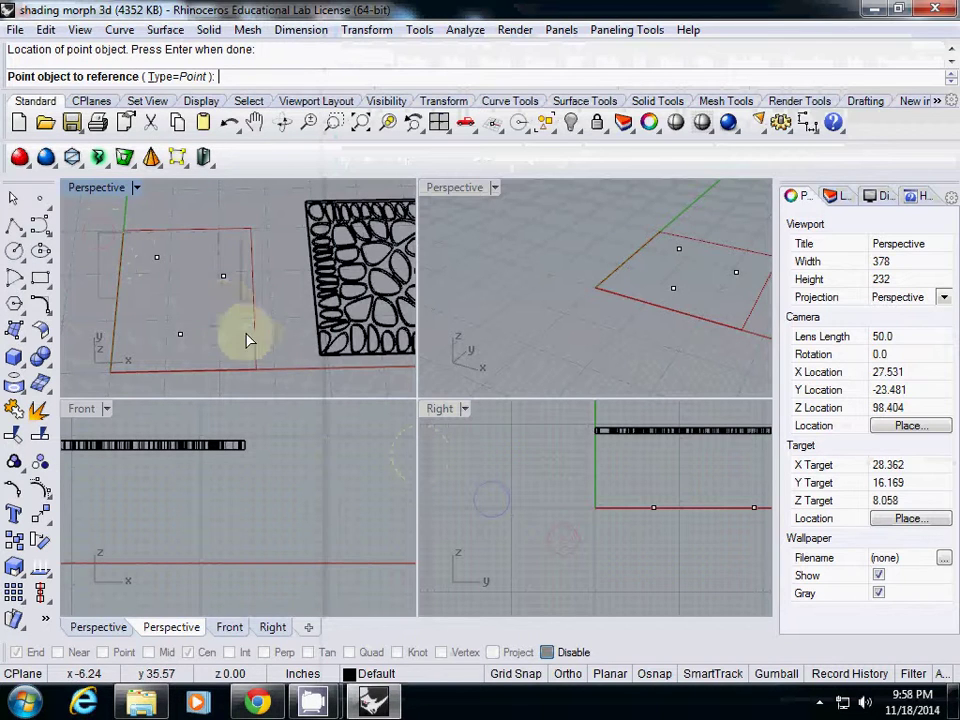
pyautogui.moveTo(249, 340); pyautogui.dragTo(261, 349)
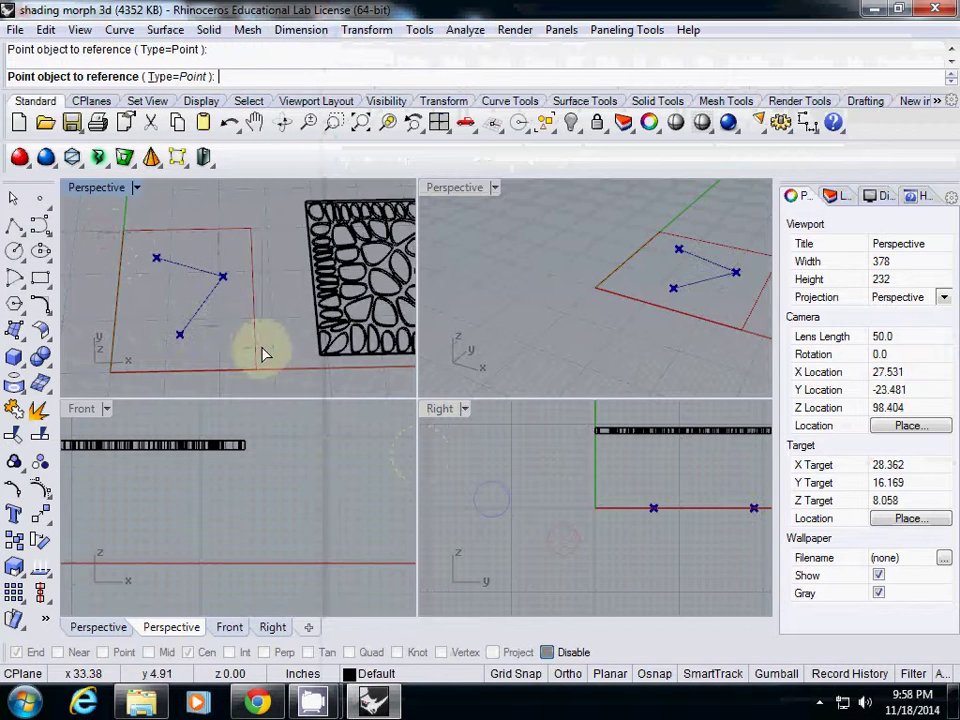
pyautogui.rightClick(315, 354)
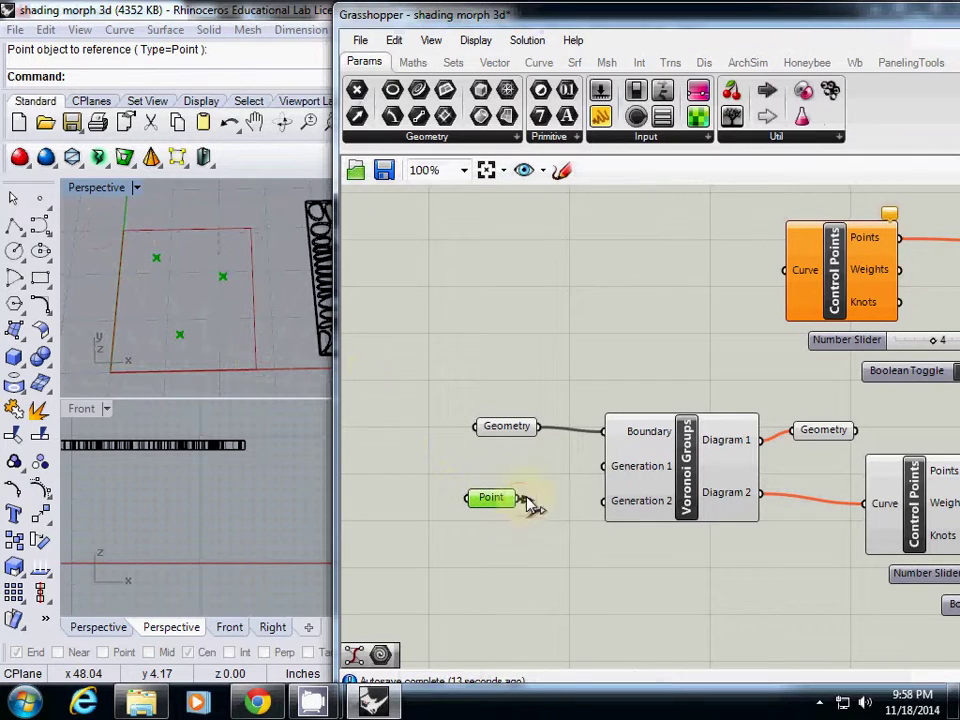
pyautogui.moveTo(520, 498)
pyautogui.mouseDown()
pyautogui.moveTo(603, 466)
pyautogui.moveTo(514, 489)
pyautogui.moveTo(518, 481)
pyautogui.mouseUp()
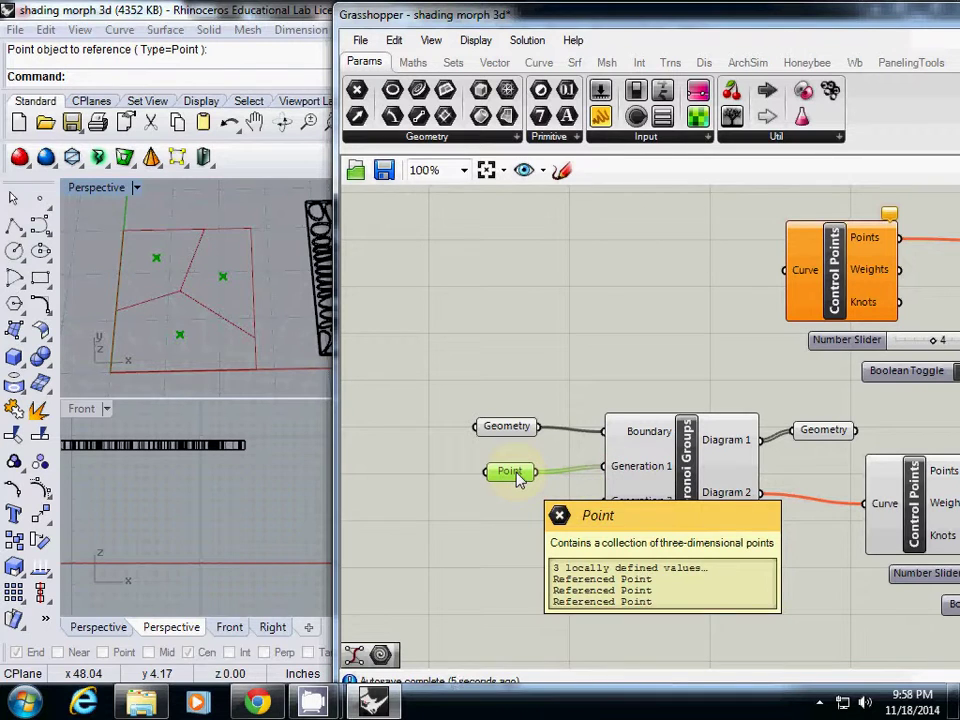
pyautogui.moveTo(518, 481); pyautogui.dragTo(519, 479)
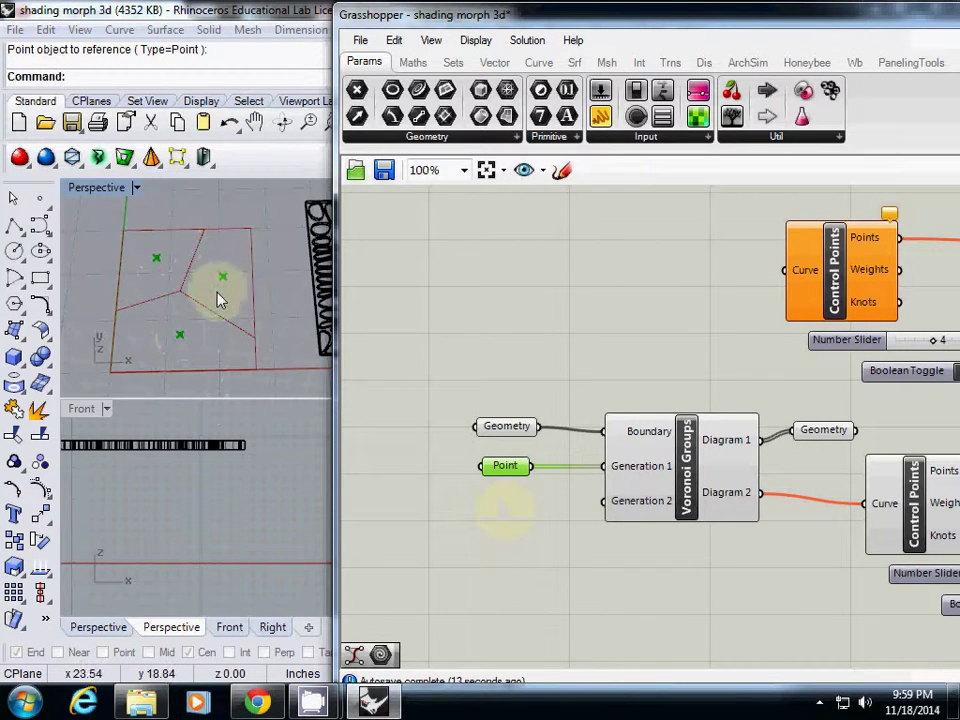
# Step: Place nine more points in the Perspective viewport, three inside each of the three Voronoi cells
pyautogui.rightClick(40, 203)
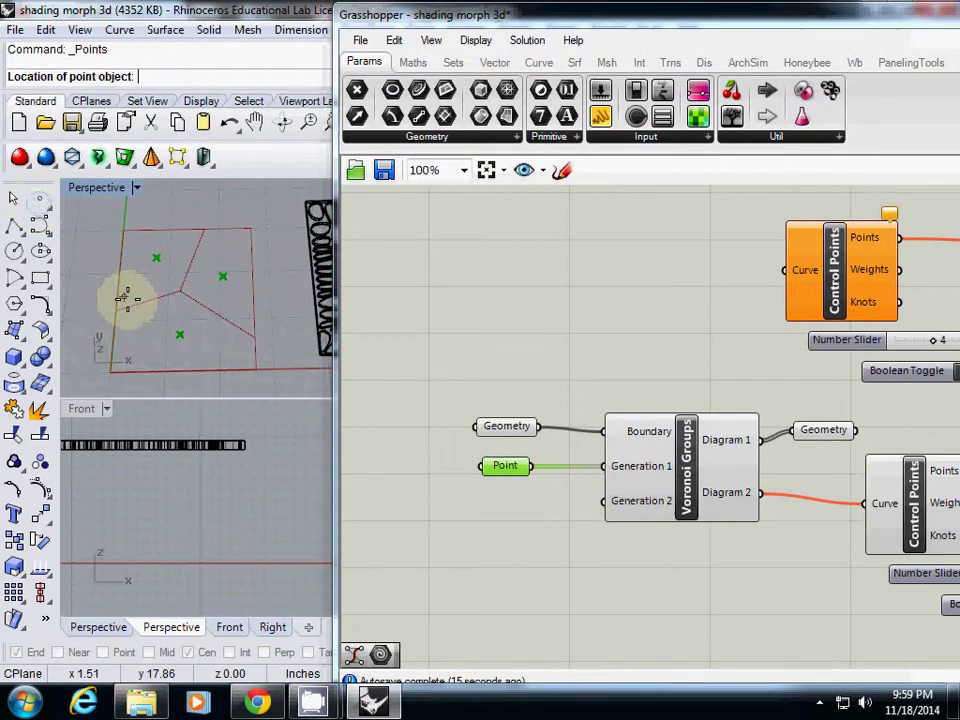
pyautogui.click(148, 330)
pyautogui.click(154, 341)
pyautogui.click(210, 348)
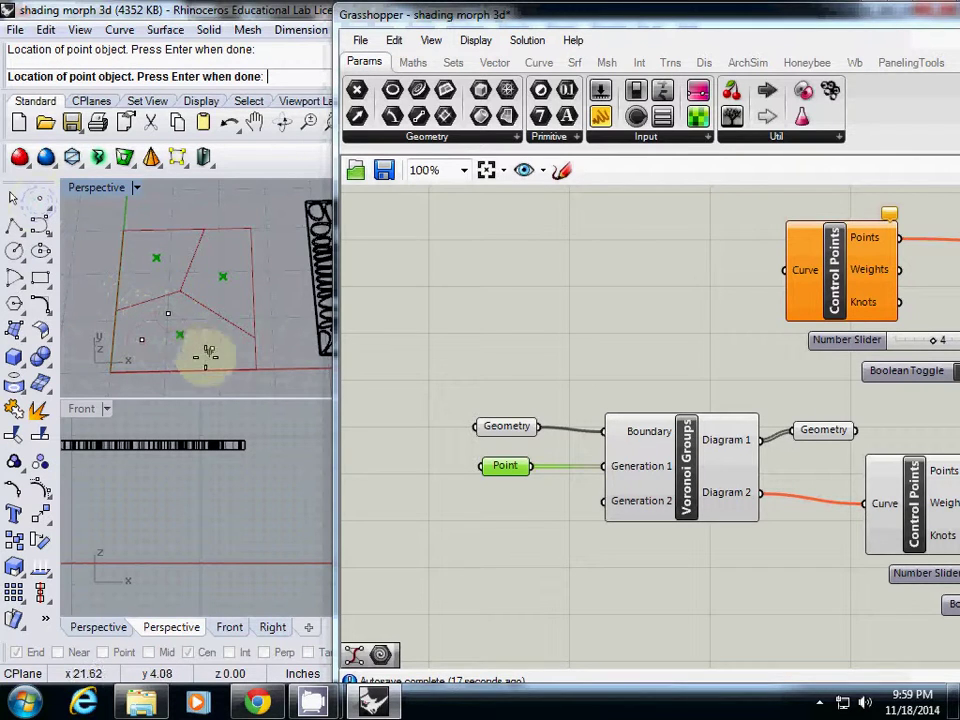
pyautogui.click(214, 256)
pyautogui.click(206, 284)
pyautogui.click(240, 300)
pyautogui.click(169, 242)
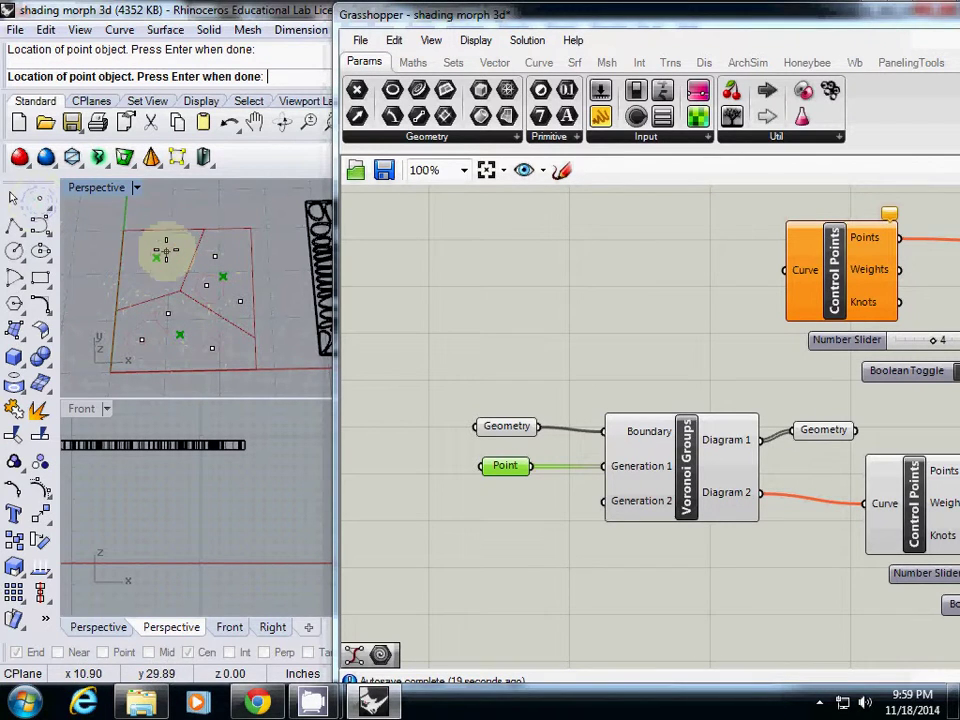
pyautogui.click(135, 266)
pyautogui.click(163, 276)
pyautogui.click(239, 346)
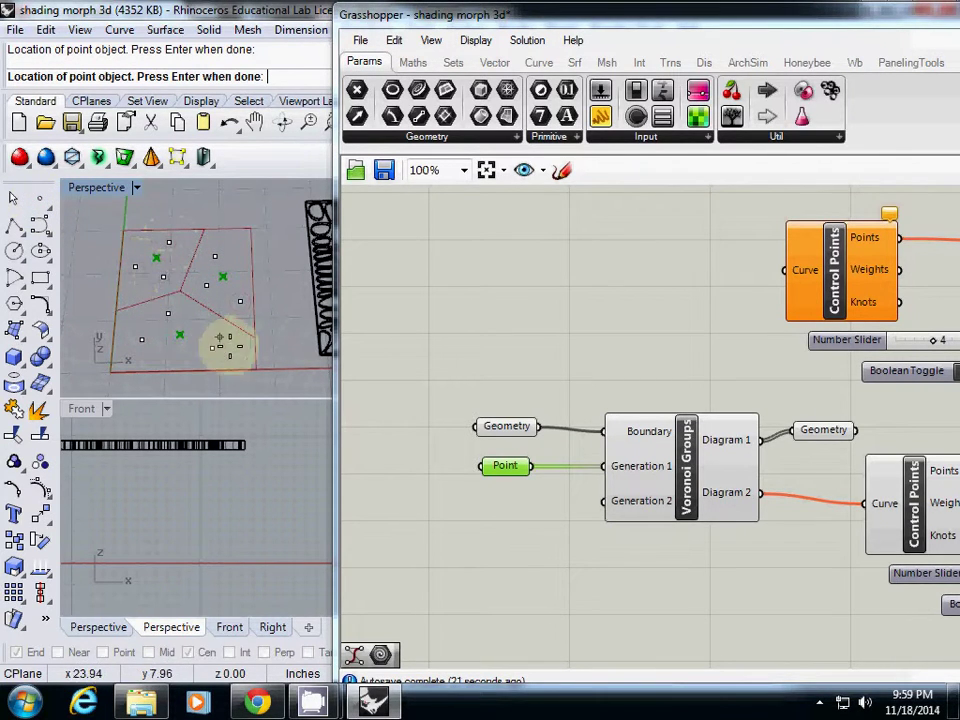
# Step: Add a second Point parameter in Grasshopper below the one feeding Generation 1
pyautogui.click(495, 490)
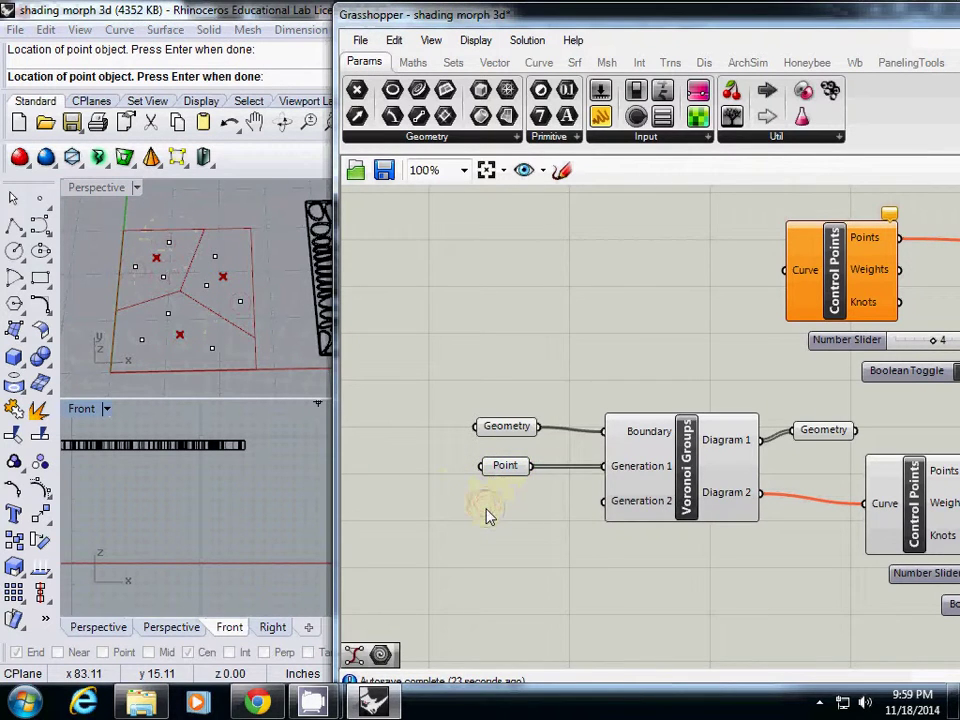
pyautogui.rightClick(488, 516)
pyautogui.click(465, 538)
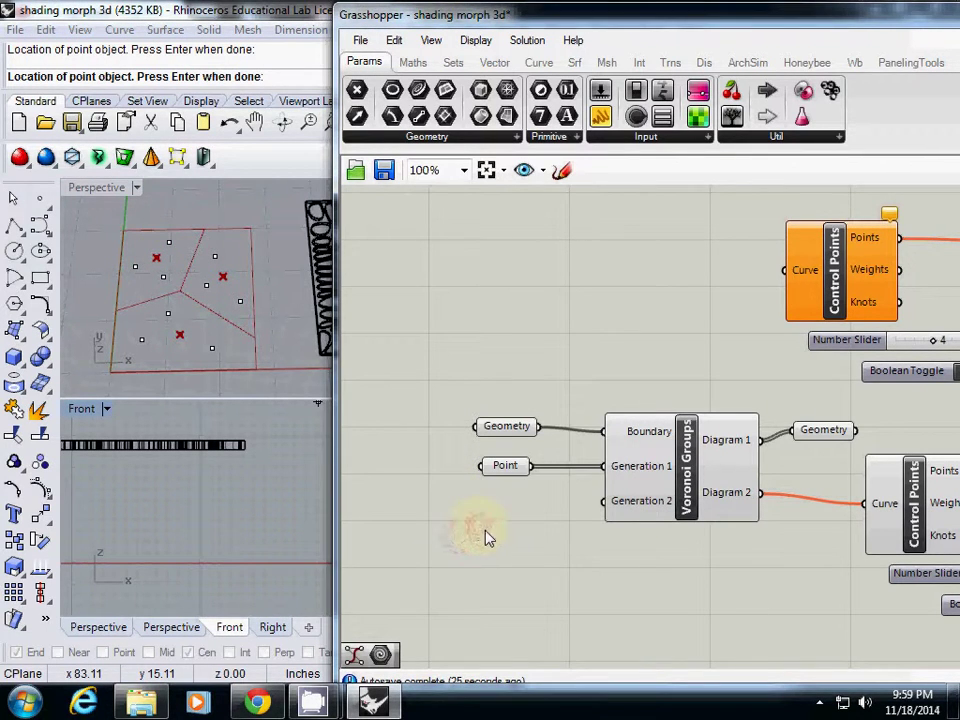
pyautogui.doubleClick(487, 537)
pyautogui.write('point')
pyautogui.press('Return')
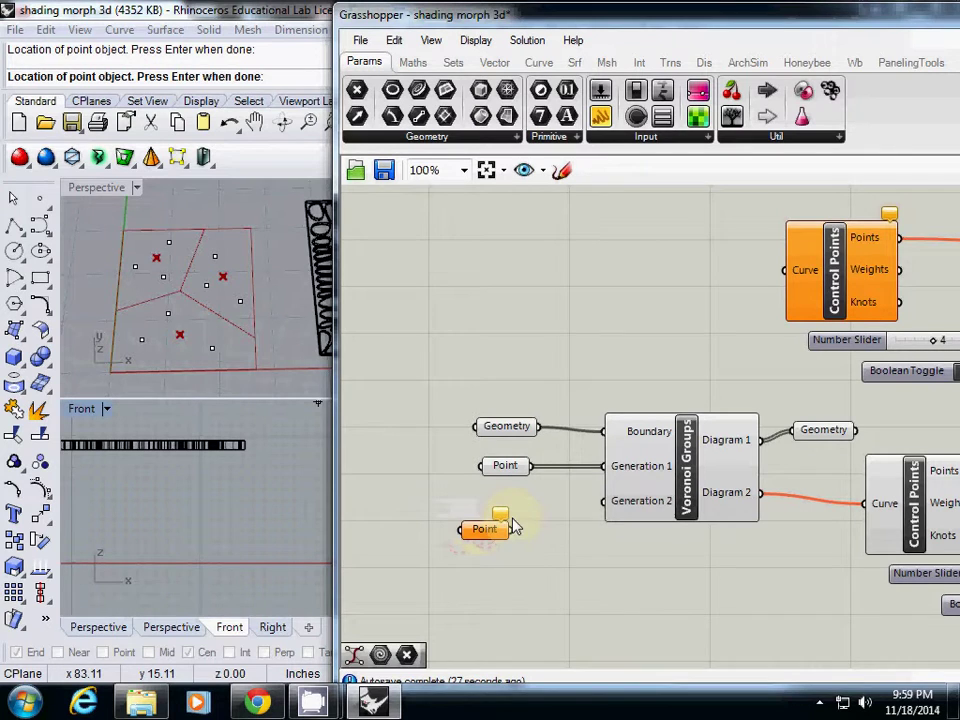
pyautogui.rightClick(489, 527)
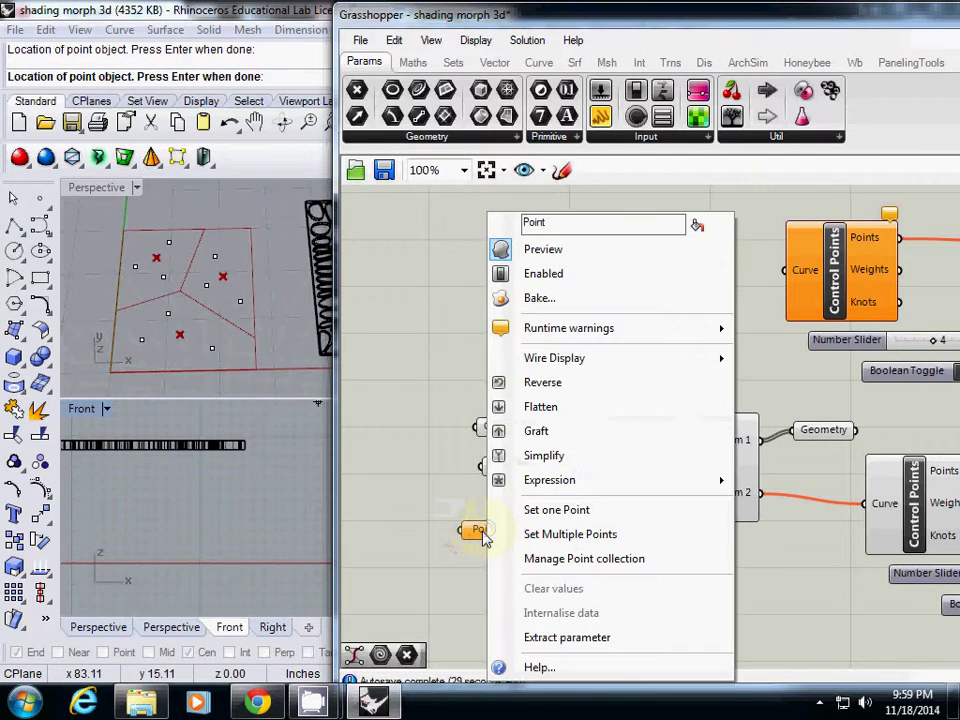
pyautogui.click(537, 546)
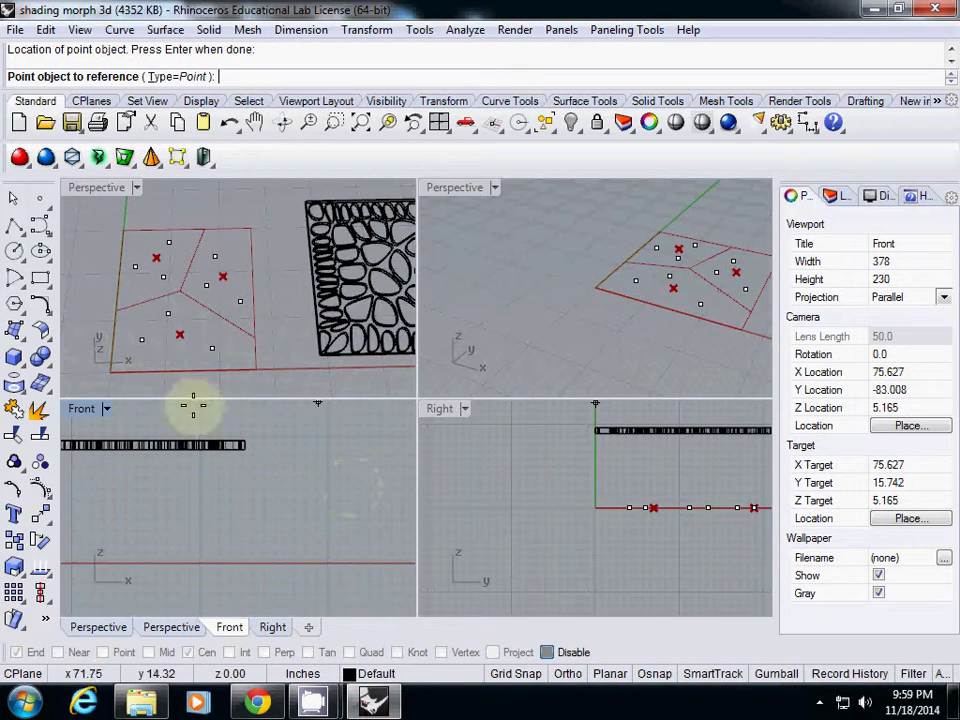
pyautogui.click(168, 312)
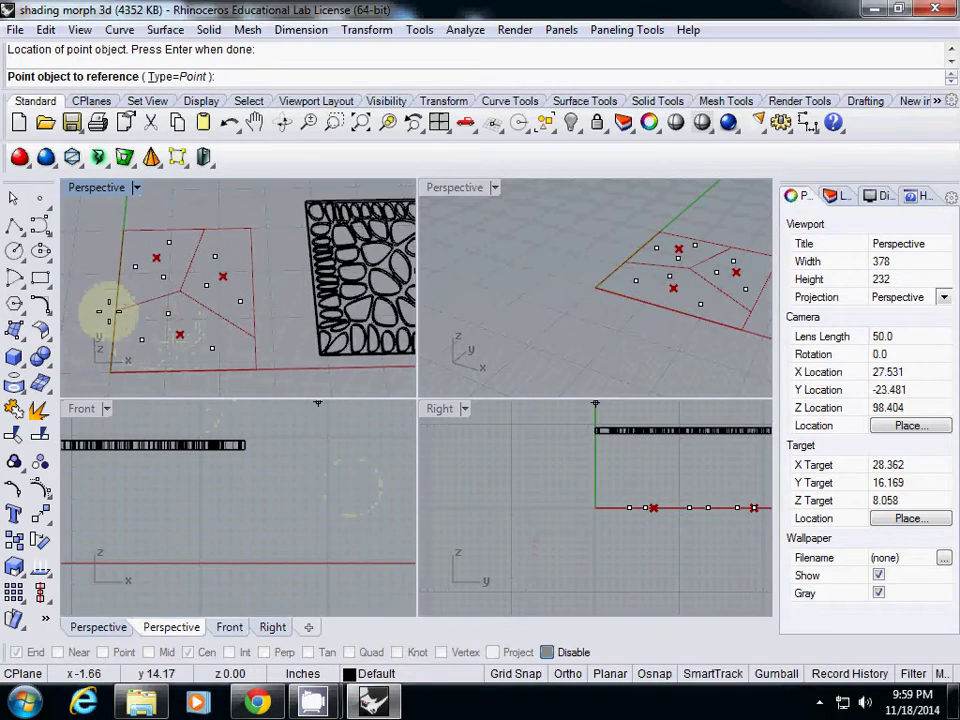
pyautogui.press('Escape')
# Step: Reference the nine new cell points in the second Point parameter and place it just below the first one
pyautogui.rightClick(483, 530)
pyautogui.click(563, 540)
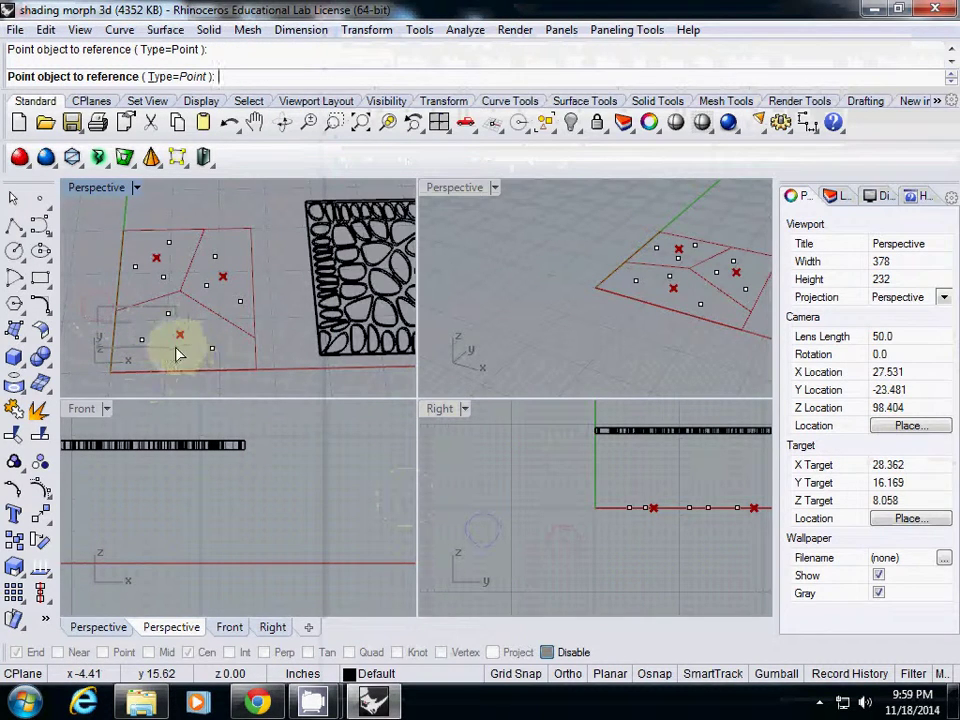
pyautogui.moveTo(176, 348); pyautogui.dragTo(226, 354)
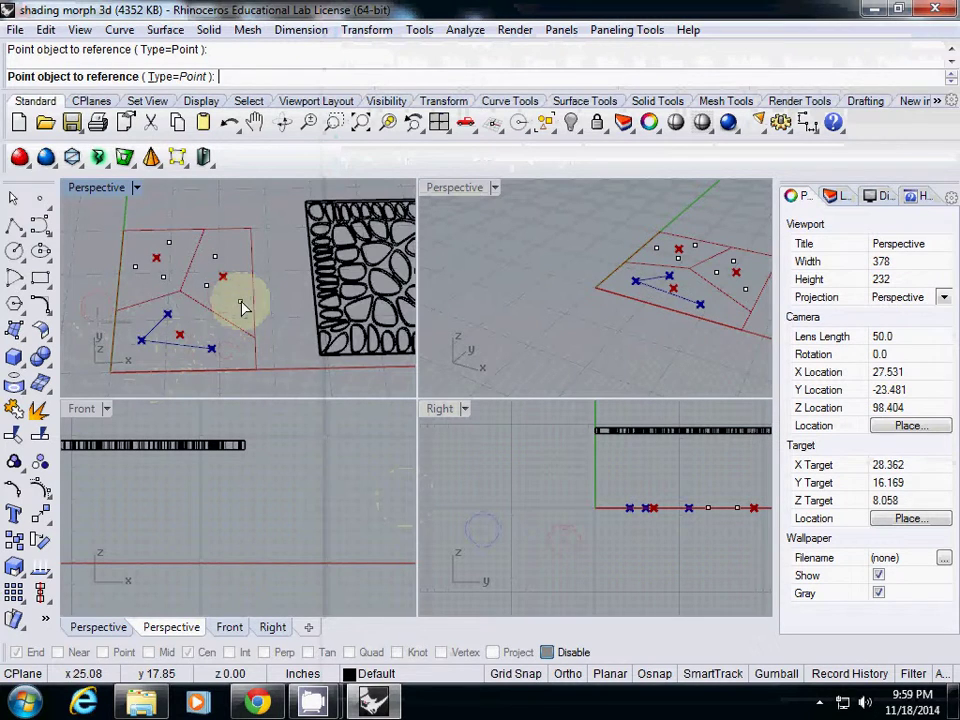
pyautogui.click(240, 302)
pyautogui.click(206, 285)
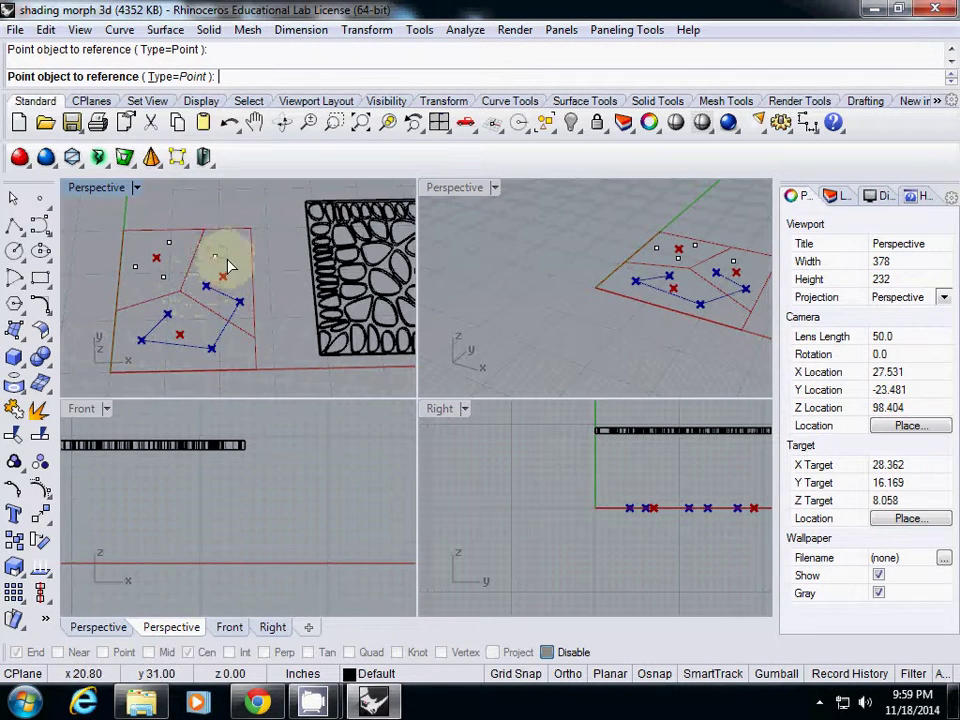
pyautogui.click(214, 257)
pyautogui.click(168, 243)
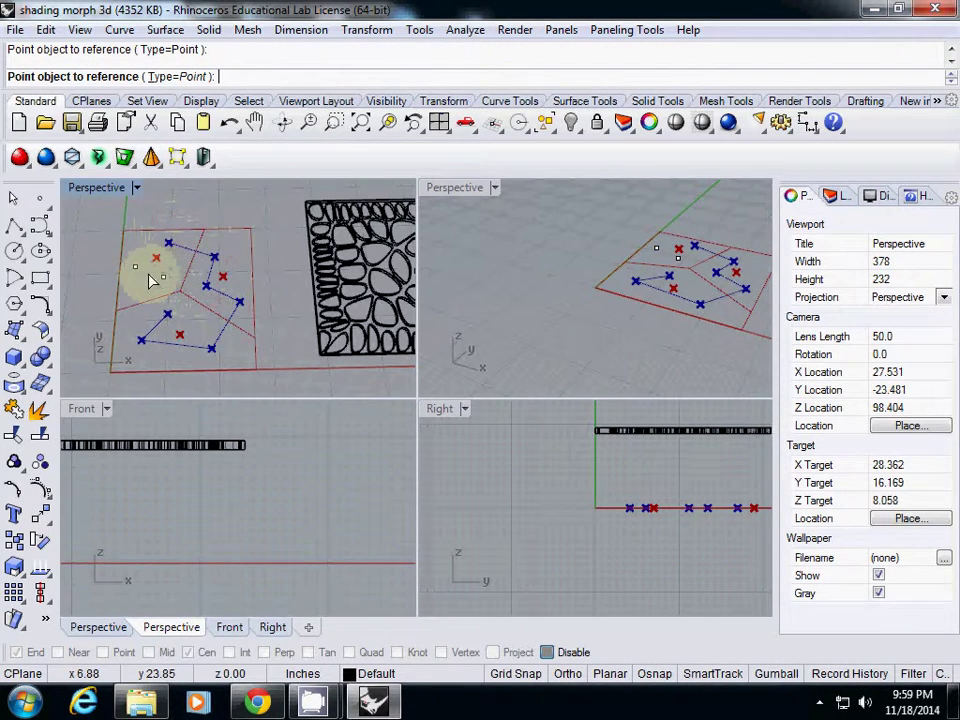
pyautogui.click(135, 267)
pyautogui.click(163, 278)
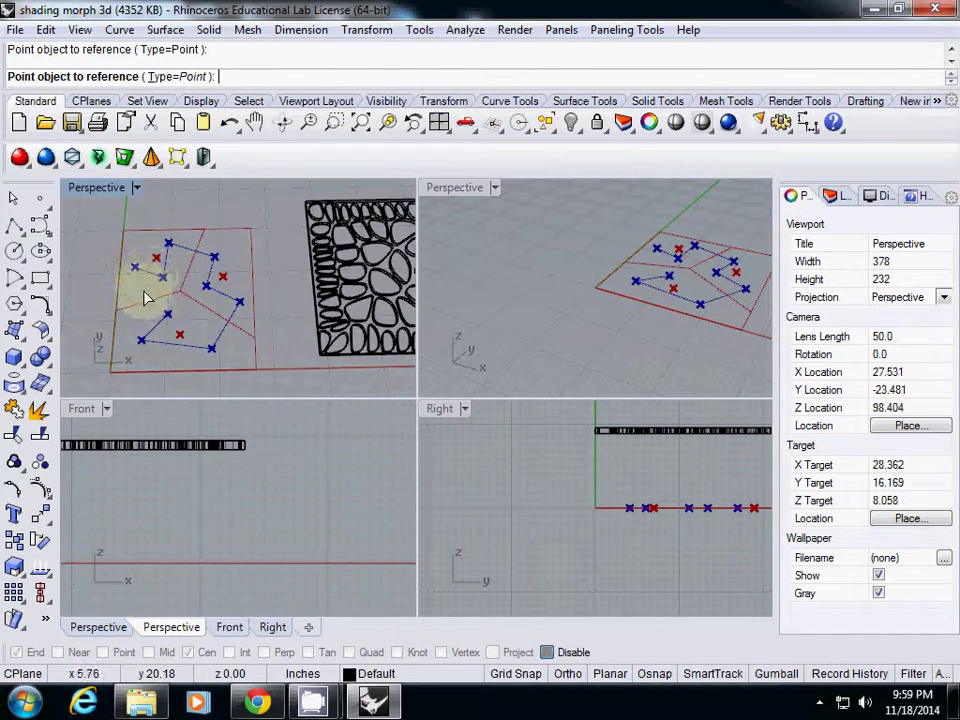
pyautogui.press('Return')
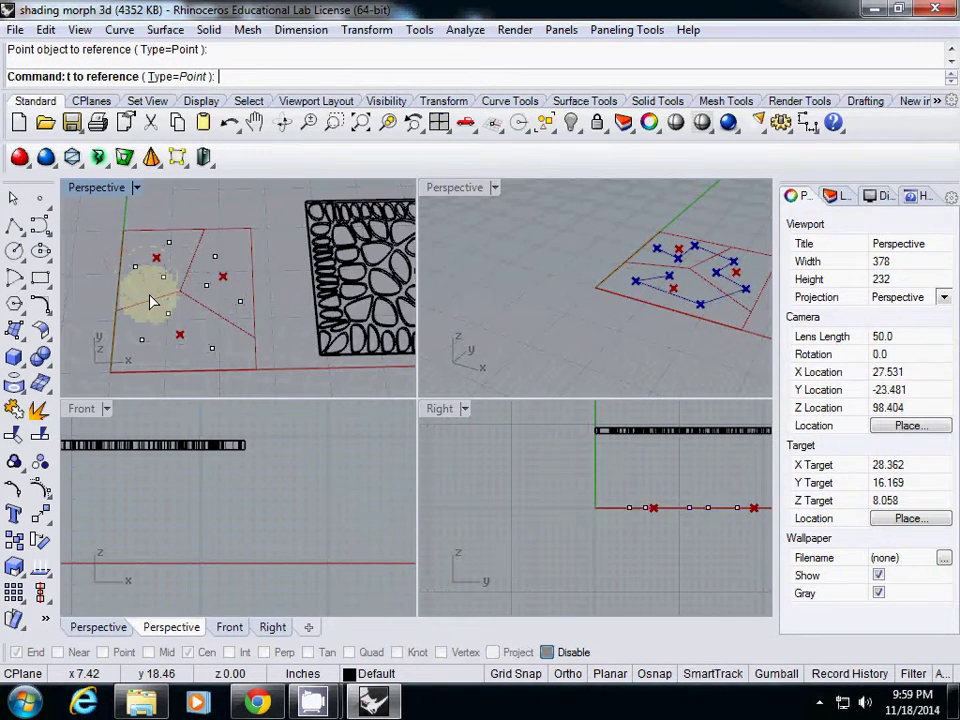
pyautogui.moveTo(497, 543); pyautogui.dragTo(515, 521)
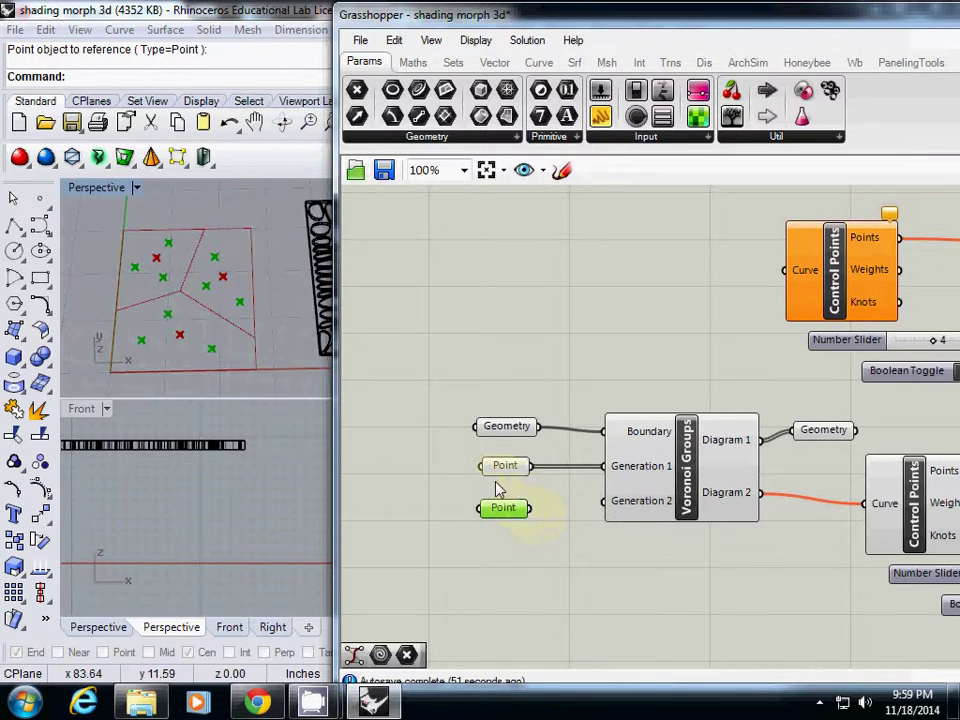
# Step: Compare which points each of the two Point parameters references by highlighting them in the viewport
pyautogui.click(178, 331)
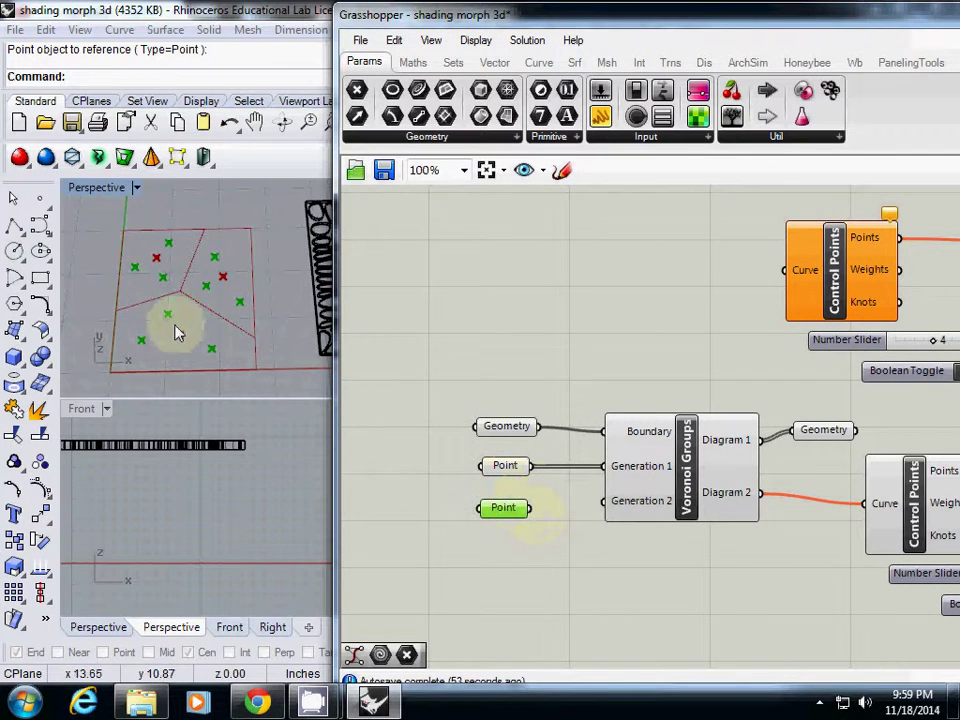
pyautogui.click(505, 466)
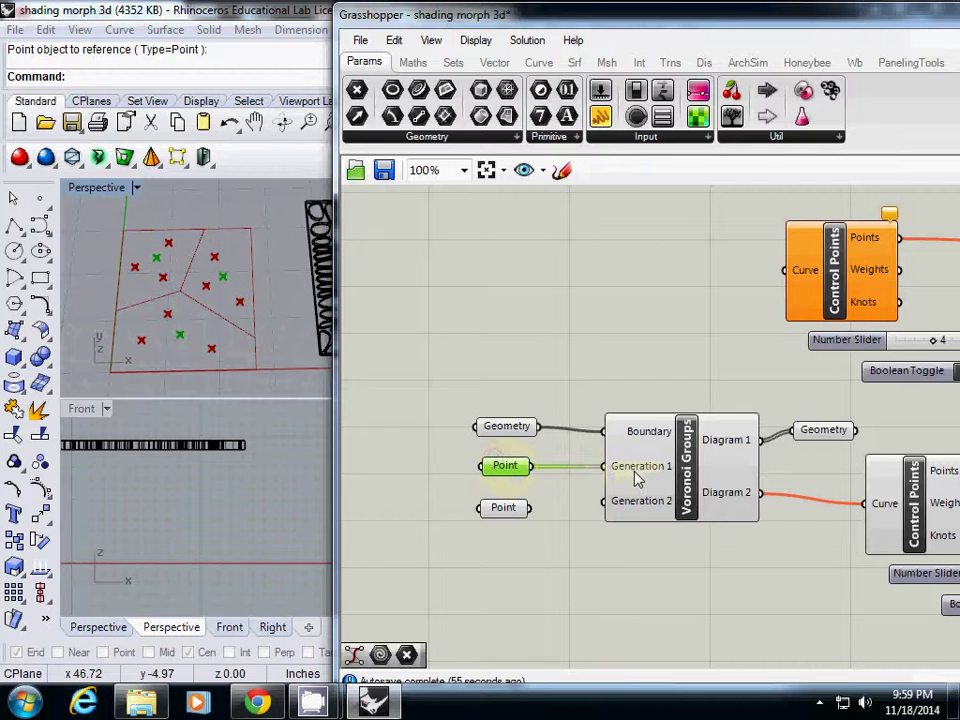
pyautogui.click(515, 516)
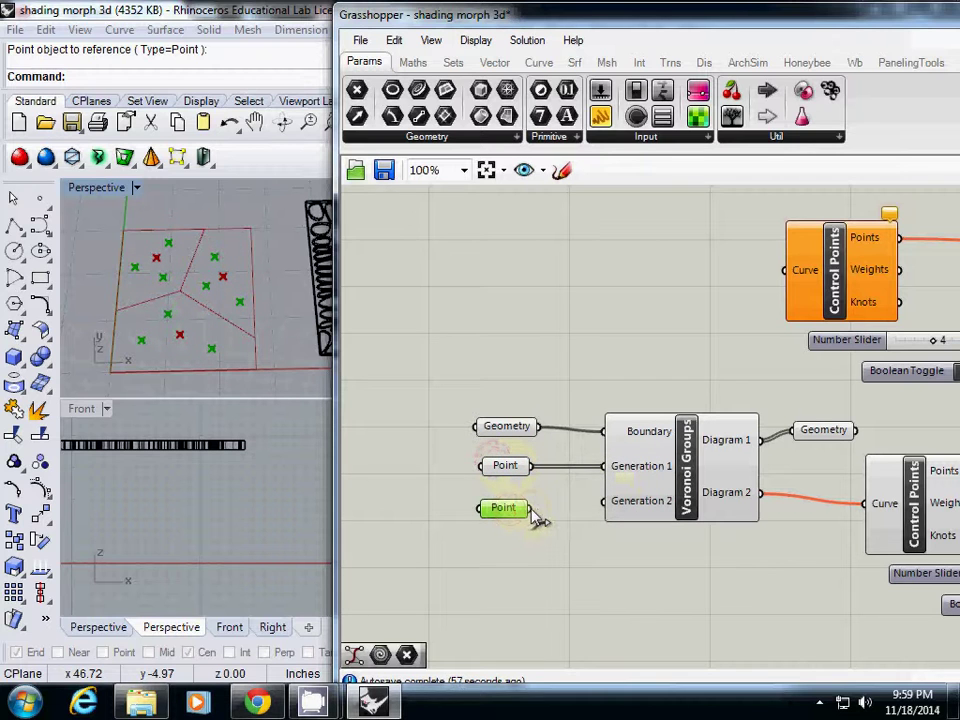
# Step: Connect the second Point parameter to the Generation 2 input of Voronoi Groups and highlight its points among the resulting cells
pyautogui.moveTo(532, 510); pyautogui.dragTo(605, 512)
pyautogui.moveTo(606, 518); pyautogui.dragTo(568, 518, button='right')
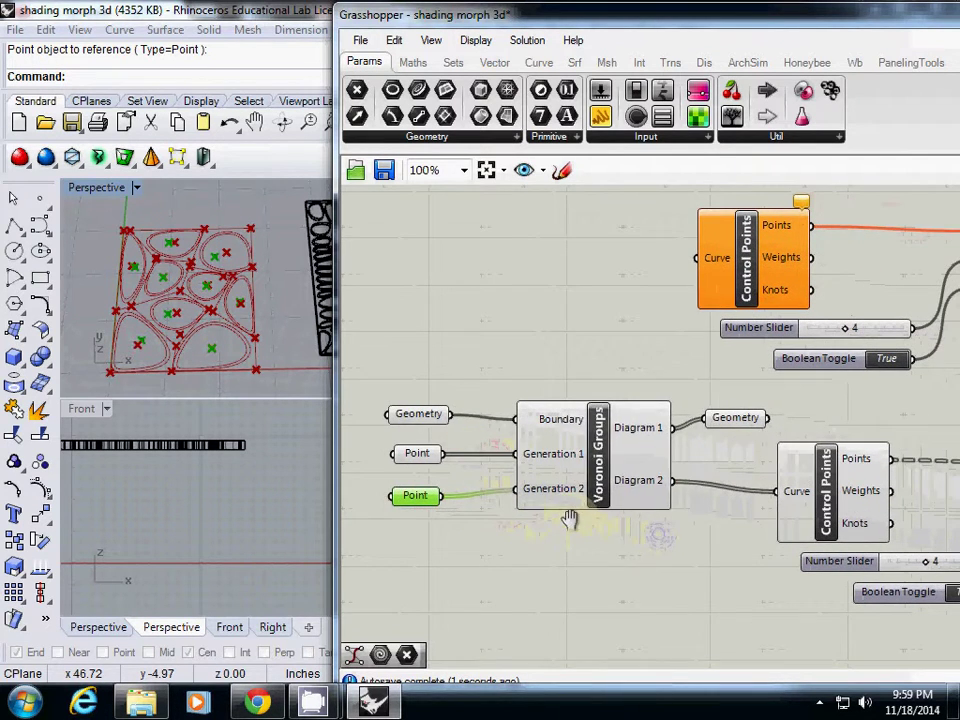
pyautogui.rightClick(569, 519)
pyautogui.click(531, 528)
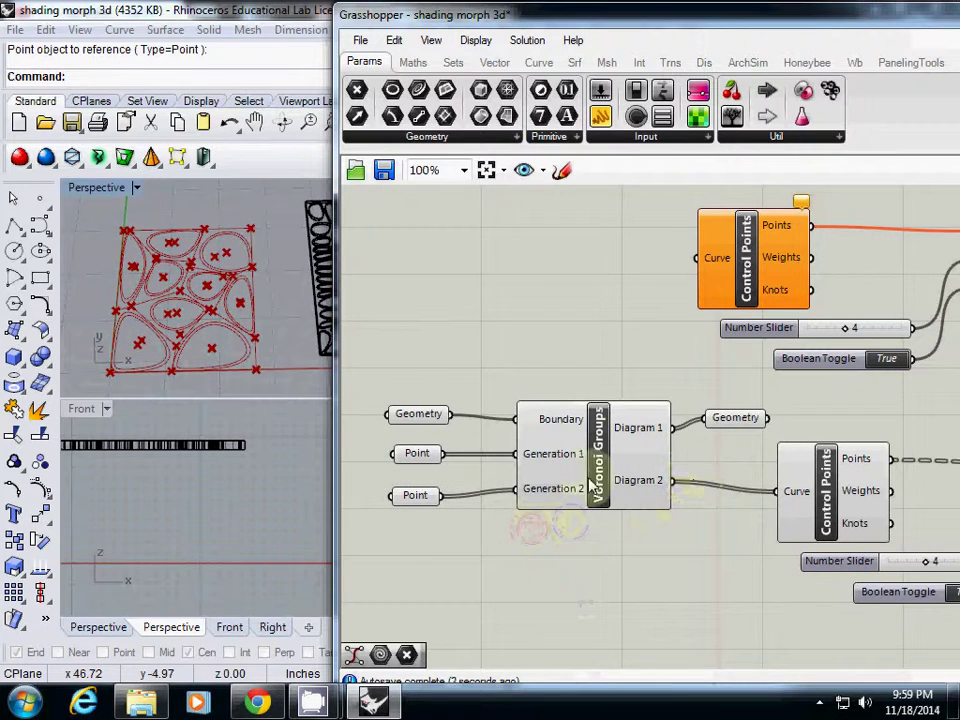
pyautogui.click(250, 388)
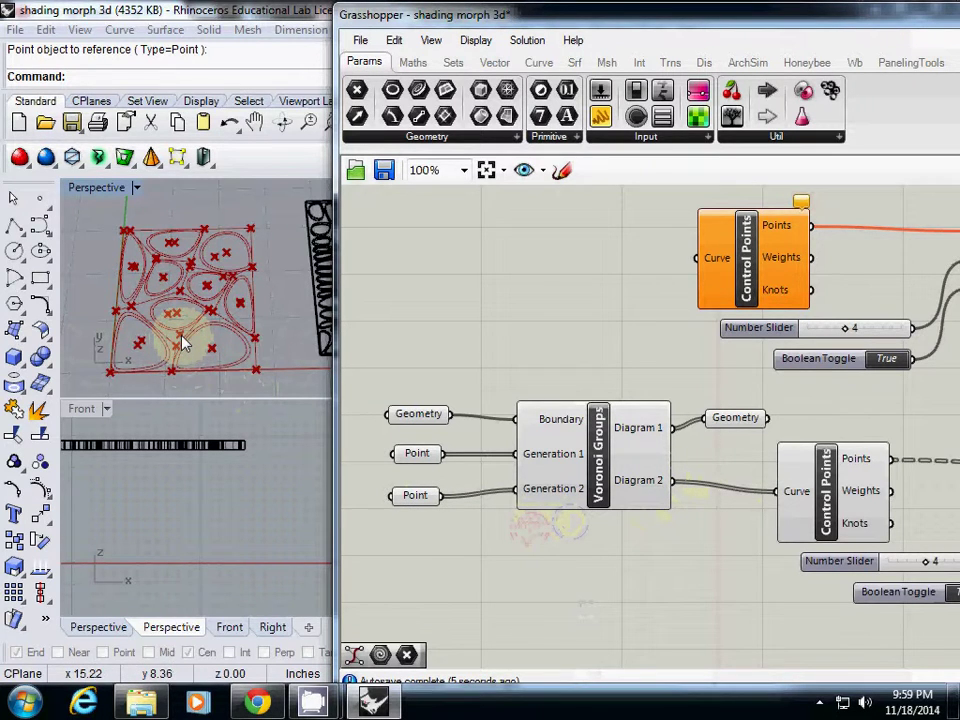
pyautogui.moveTo(160, 300); pyautogui.dragTo(222, 234)
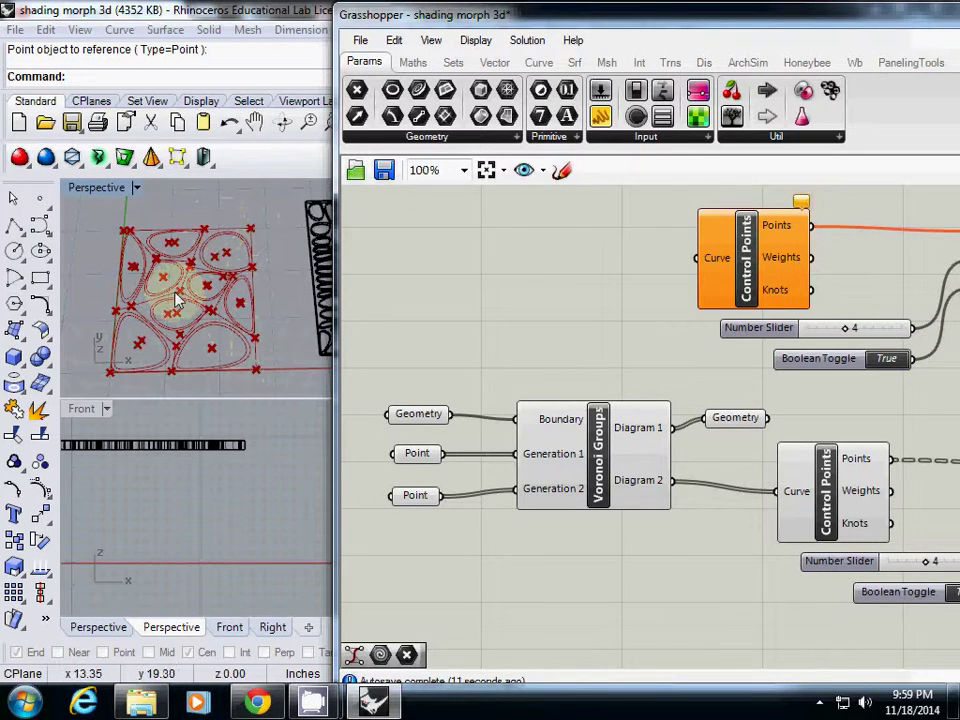
pyautogui.moveTo(176, 300); pyautogui.dragTo(520, 550)
pyautogui.click(421, 500)
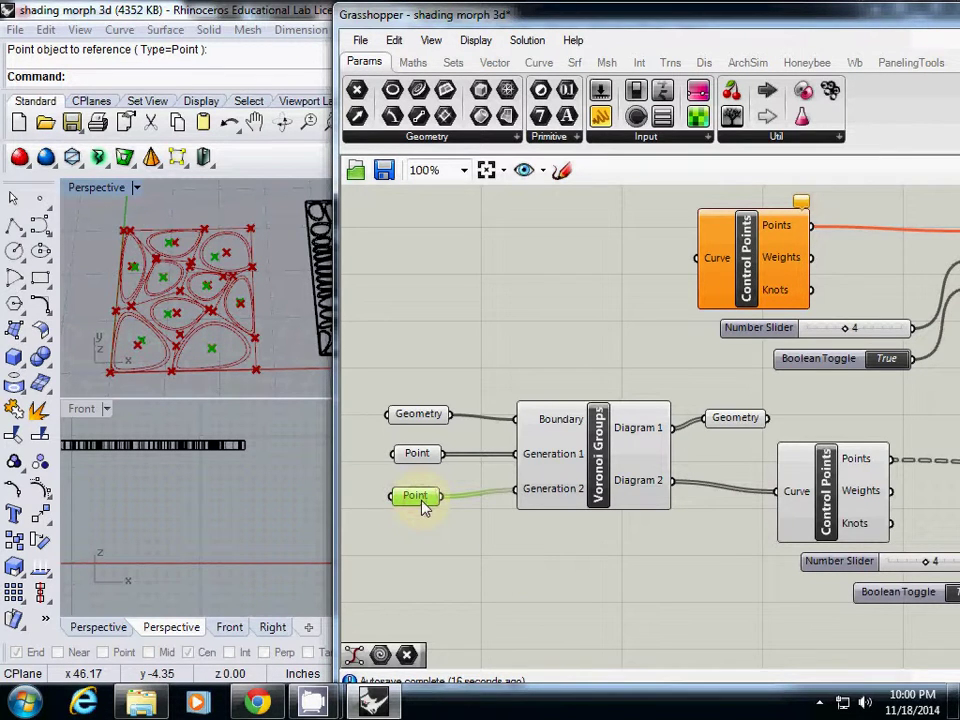
# Step: Turn off the preview of the Area component in the lower chain fed by Diagram 2
pyautogui.moveTo(586, 542); pyautogui.dragTo(540, 531, button='right')
pyautogui.scroll(-2, 574, 544)
pyautogui.middleClick(542, 530)
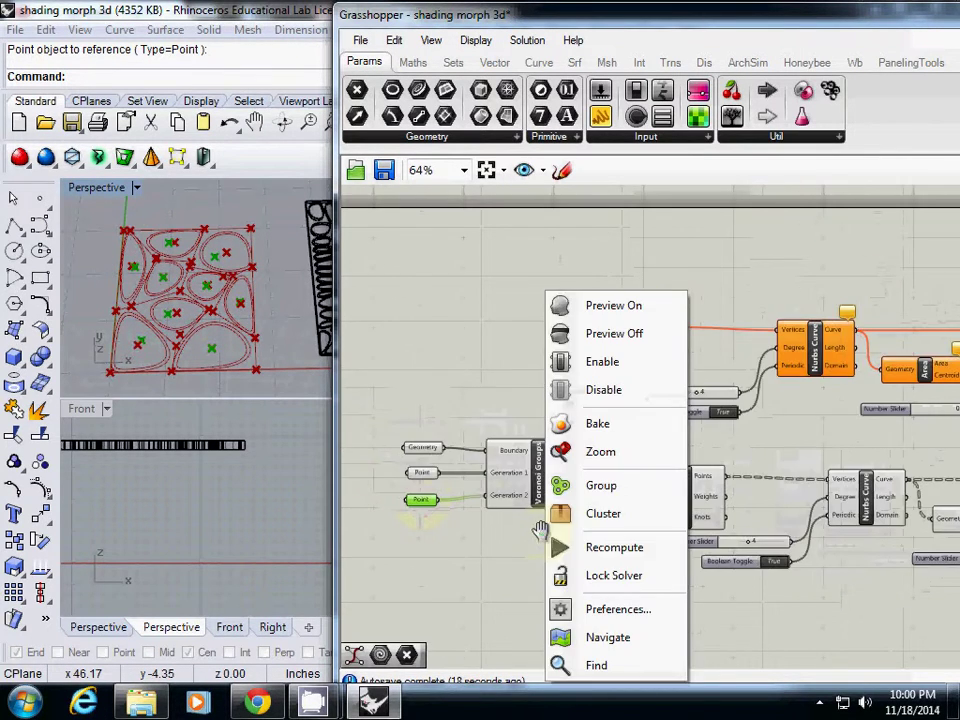
pyautogui.click(771, 605)
pyautogui.moveTo(795, 574); pyautogui.dragTo(596, 555, button='right')
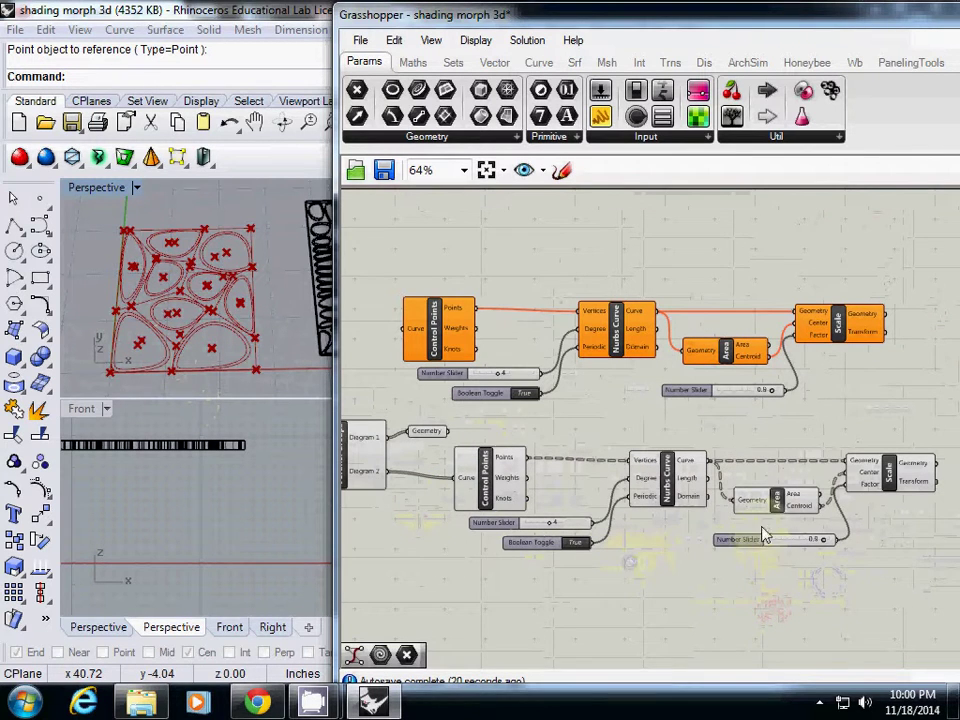
pyautogui.rightClick(780, 510)
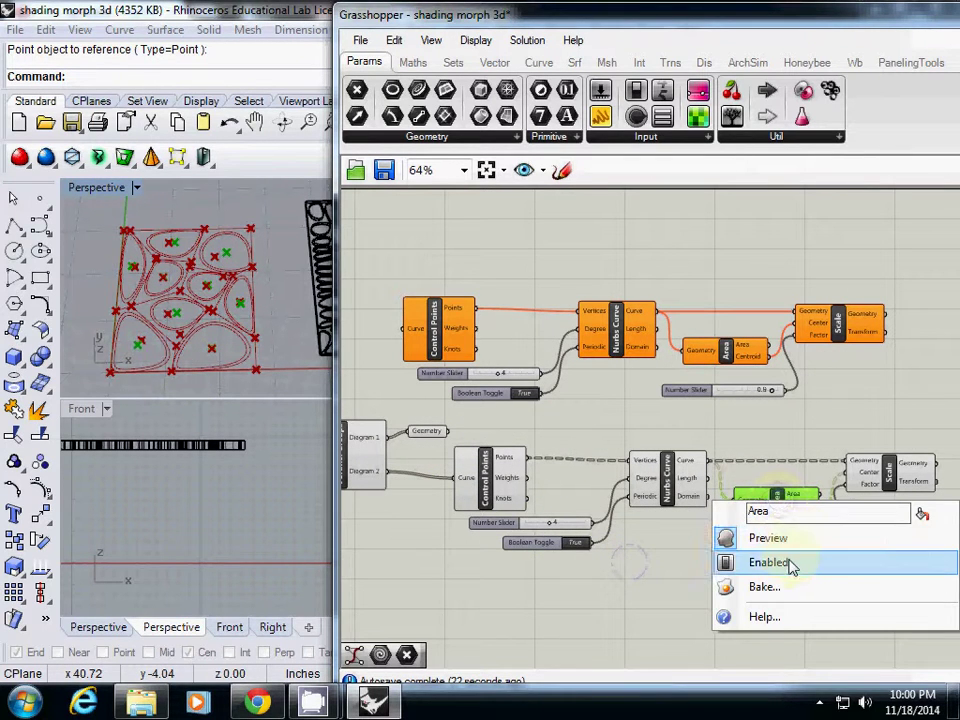
pyautogui.click(785, 545)
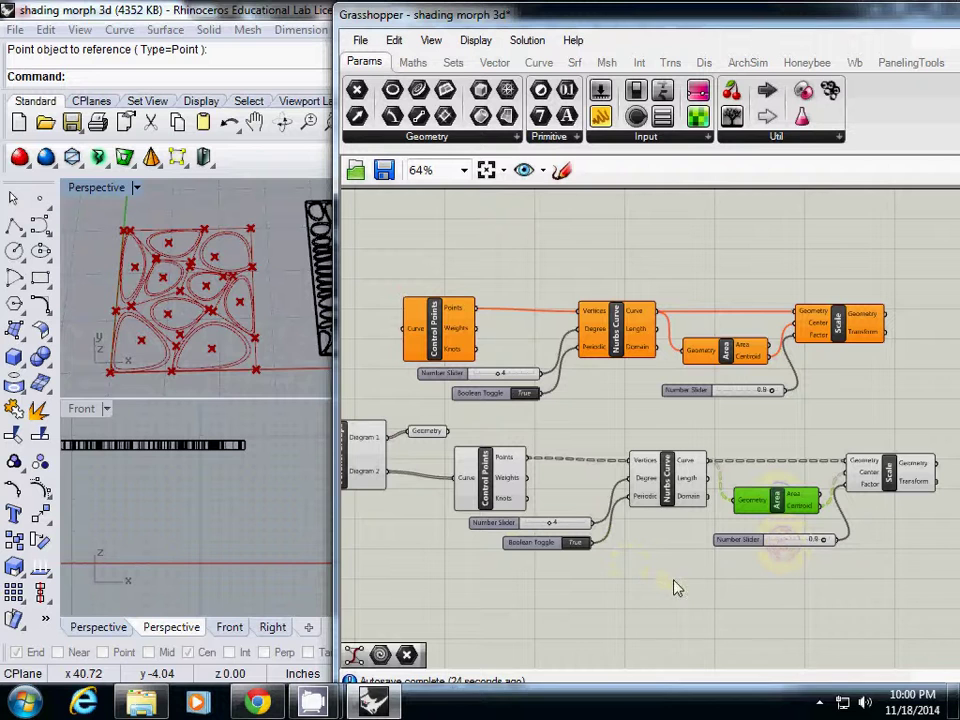
# Step: Bake the scaled cell curves from the lower Scale component onto Layer 03 as a group
pyautogui.moveTo(602, 558); pyautogui.dragTo(690, 582, button='right')
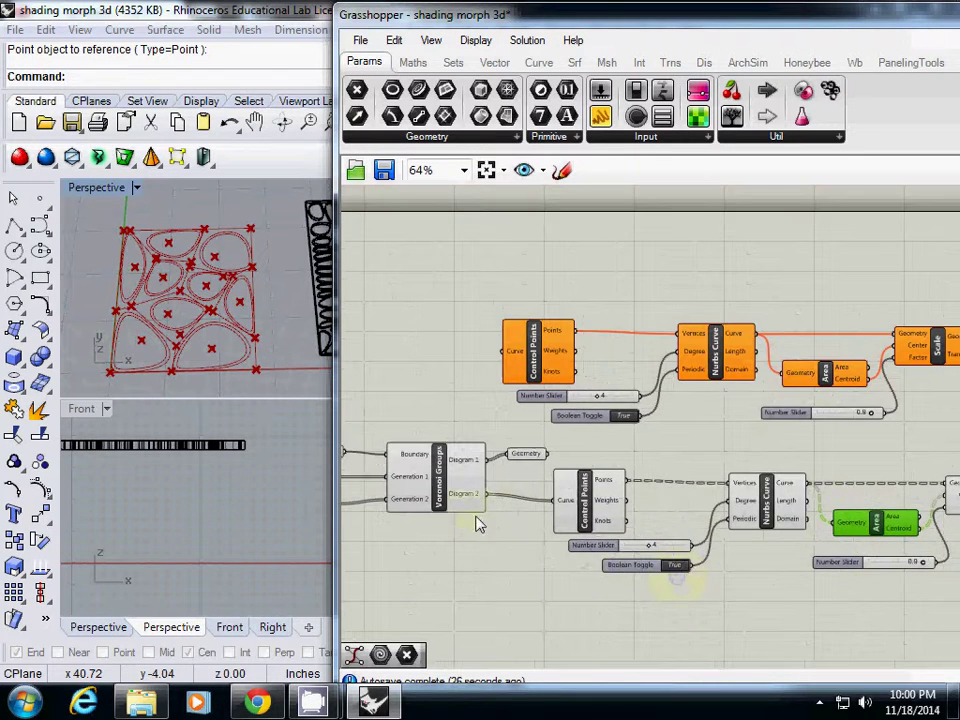
pyautogui.moveTo(478, 523); pyautogui.dragTo(565, 527, button='right')
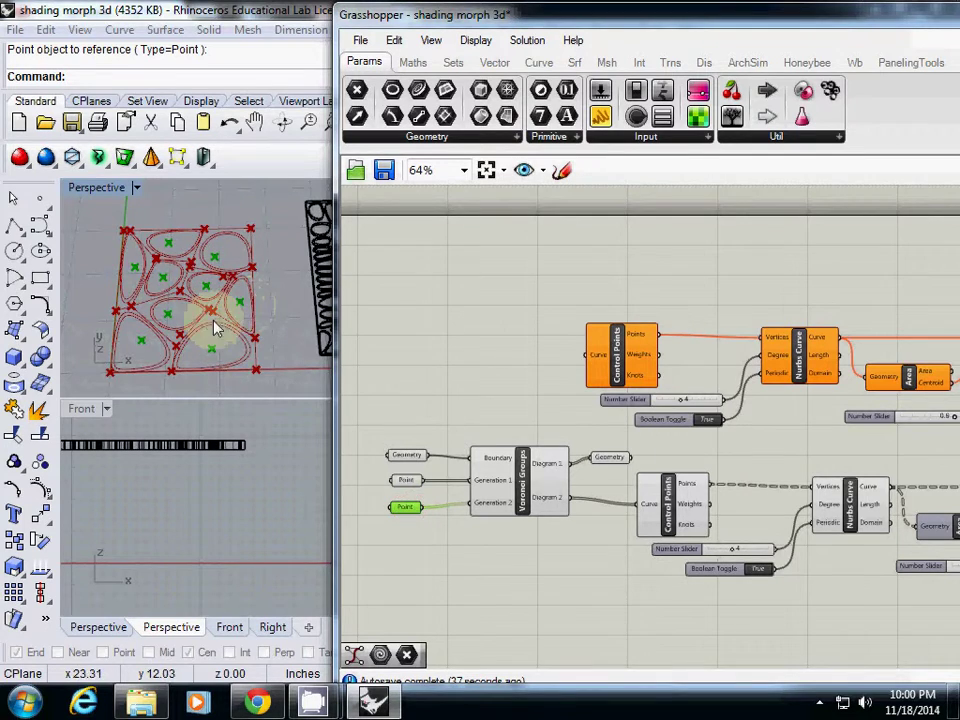
pyautogui.moveTo(599, 534); pyautogui.dragTo(514, 522, button='right')
pyautogui.moveTo(716, 574); pyautogui.dragTo(591, 546, button='right')
pyautogui.moveTo(761, 545); pyautogui.dragTo(647, 540, button='right')
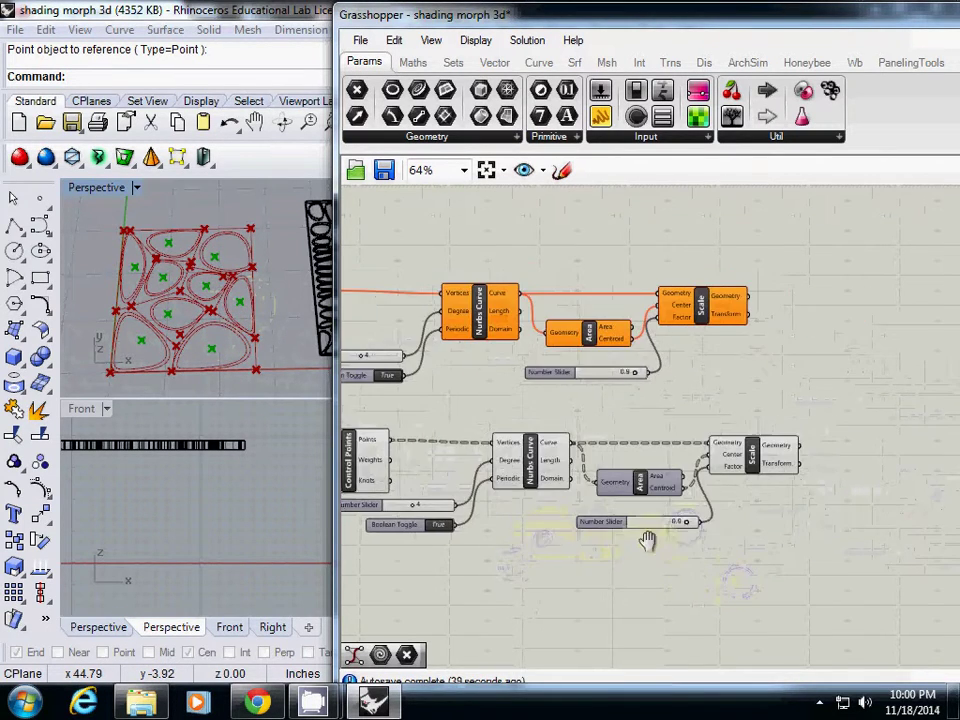
pyautogui.moveTo(520, 508); pyautogui.dragTo(471, 510, button='right')
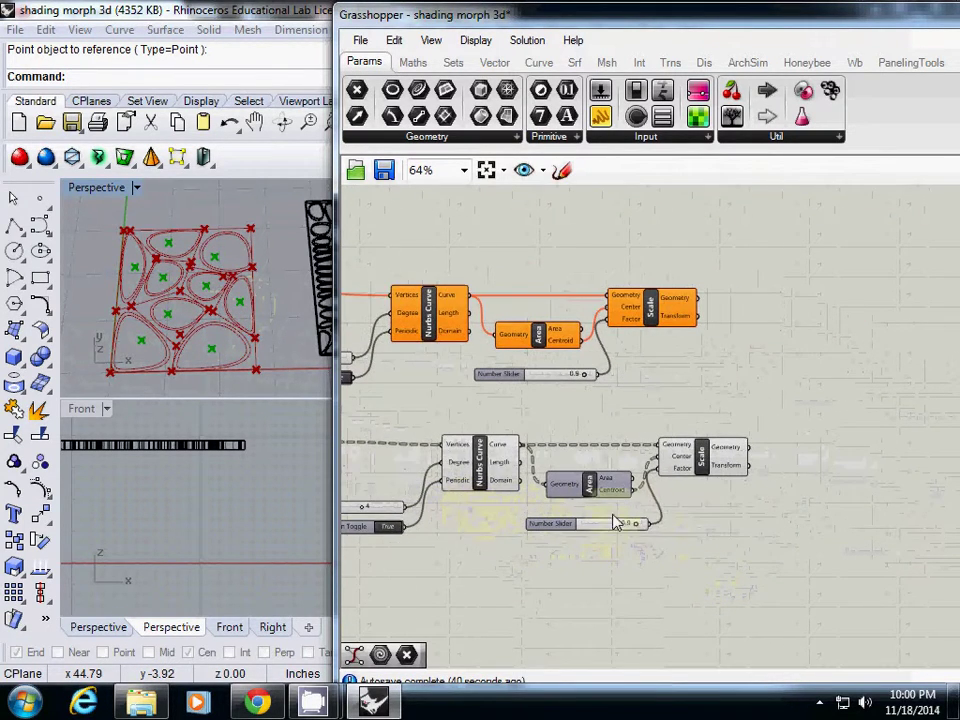
pyautogui.scroll(2, 703, 488)
pyautogui.click(701, 458)
pyautogui.rightClick(706, 462)
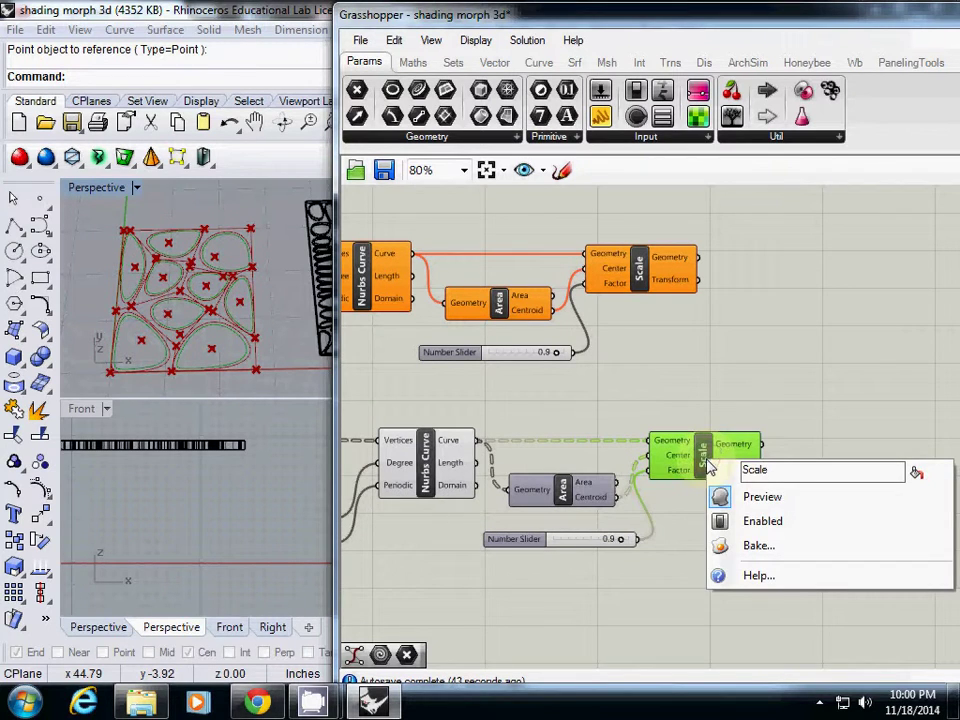
pyautogui.click(759, 545)
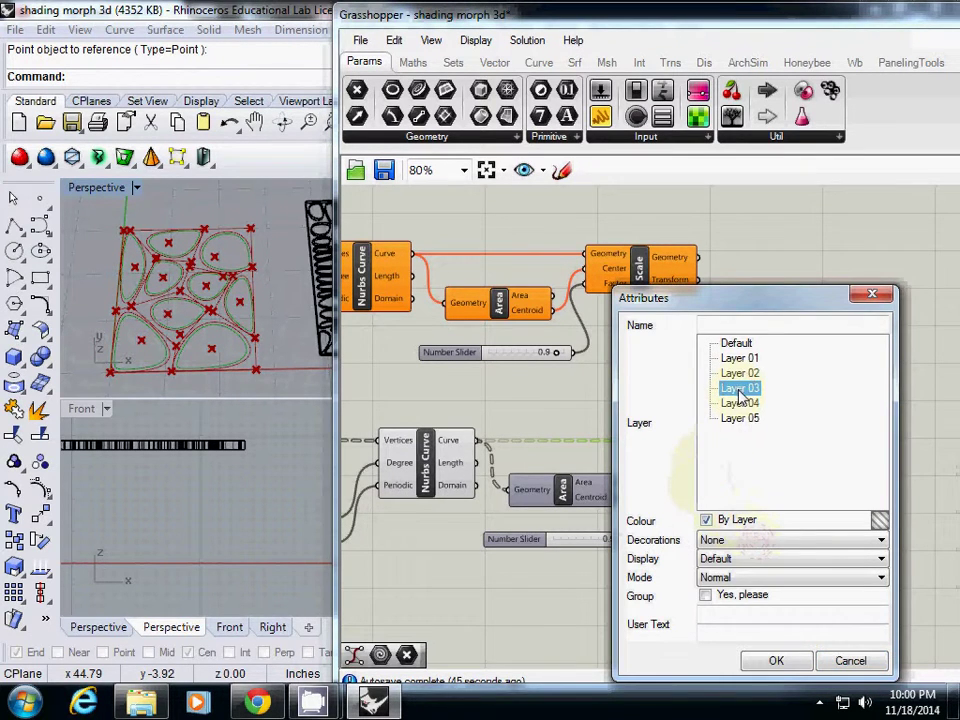
pyautogui.click(770, 661)
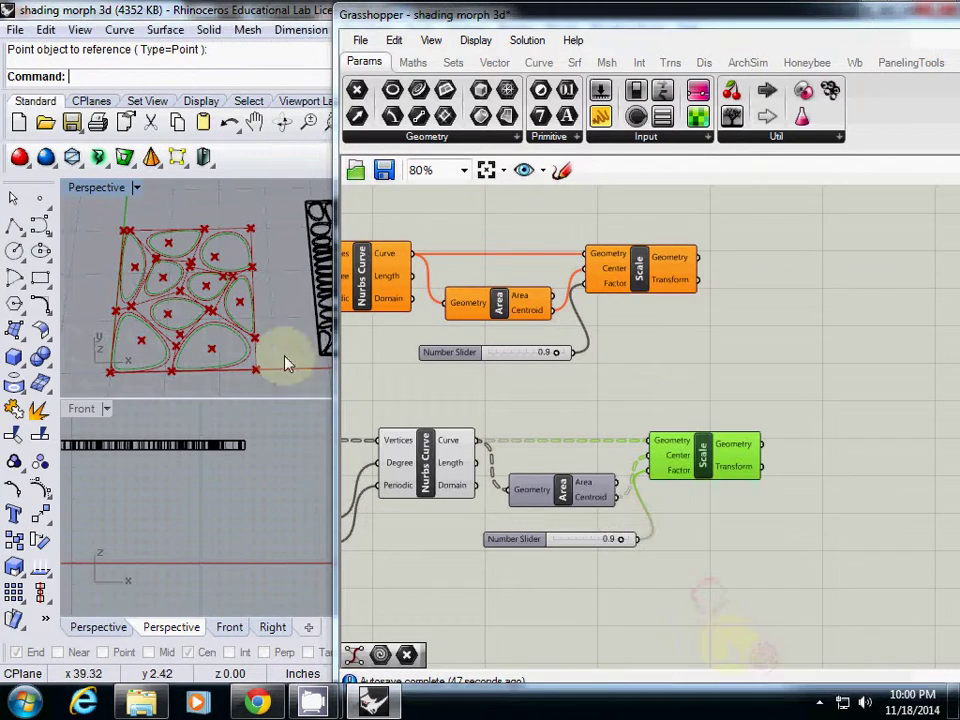
# Step: Select the baked cell curves together with the square boundary and move them to the far side of the existing black panel
pyautogui.scroll(5, 258, 360)
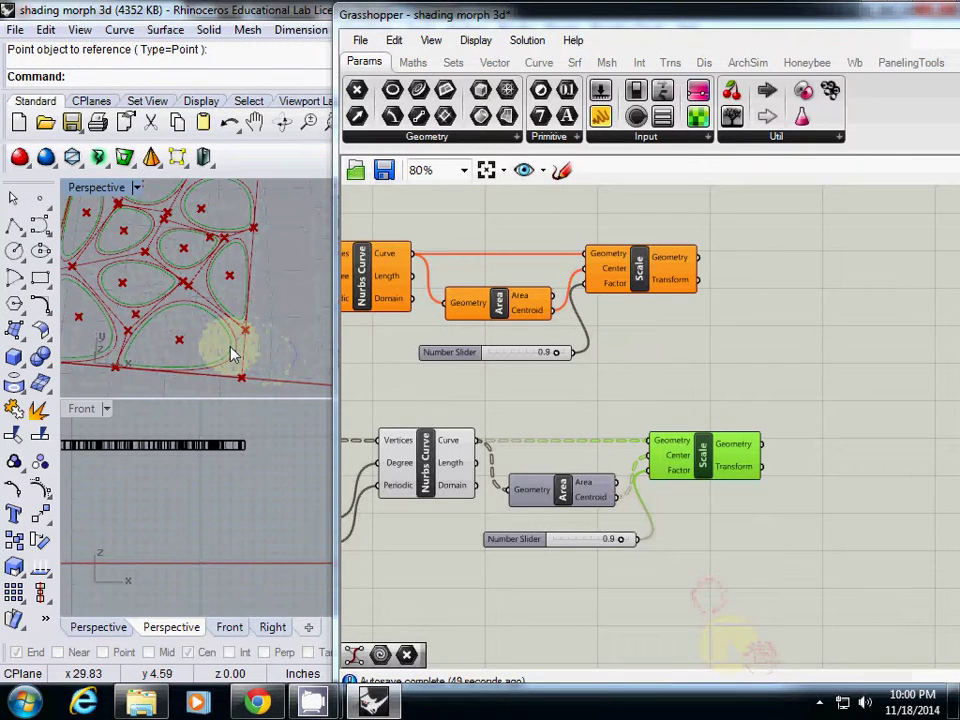
pyautogui.click(230, 350)
pyautogui.keyDown('shift'); pyautogui.click(247, 366); pyautogui.keyUp('shift')
pyautogui.scroll(-5, 246, 364)
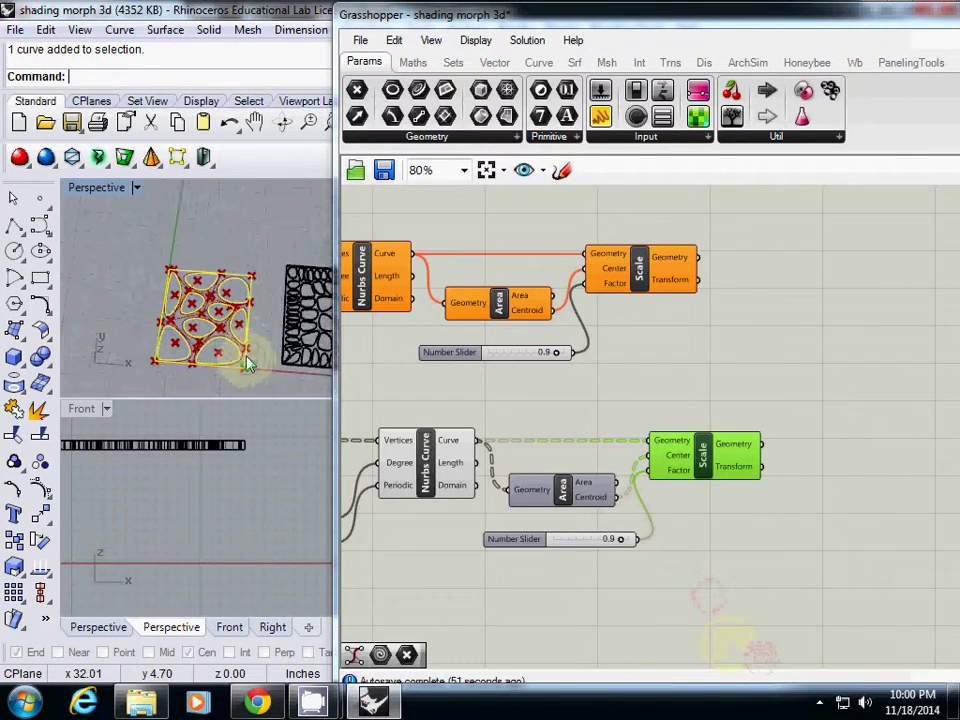
pyautogui.scroll(-2, 190, 287)
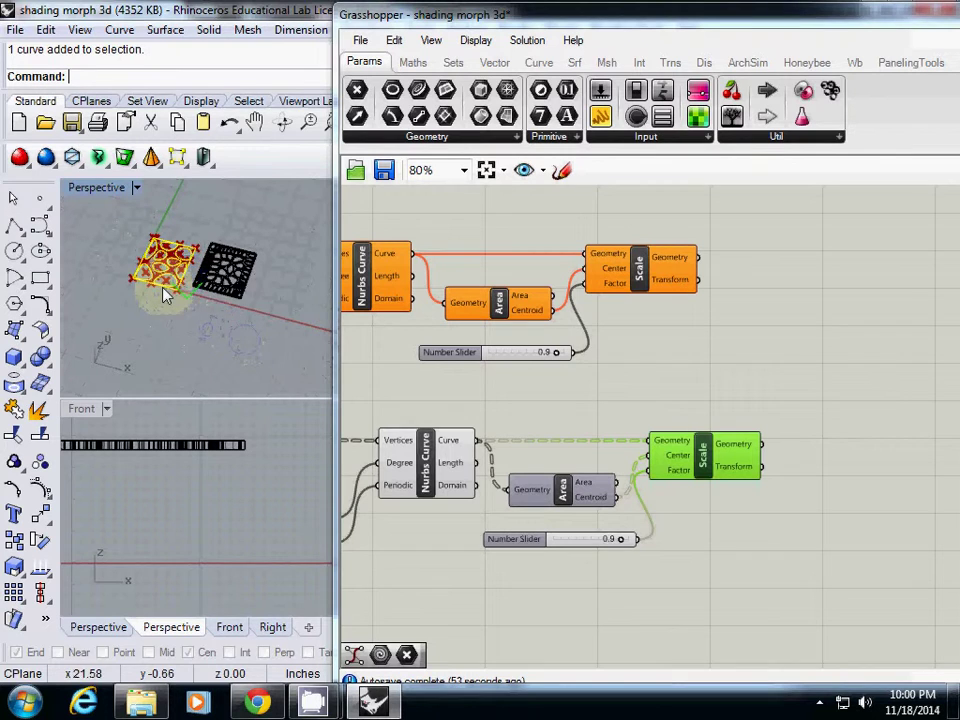
pyautogui.moveTo(162, 287); pyautogui.dragTo(280, 326)
pyautogui.scroll(3, 280, 330)
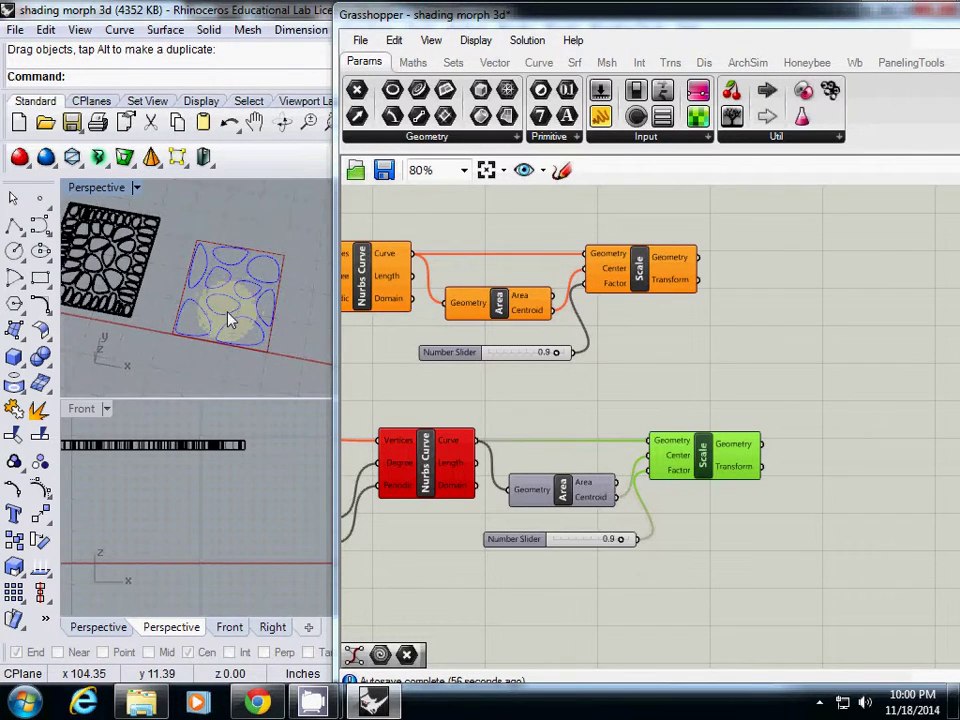
# Step: Extrude the moved boundary and cell curves upward with ExtrudeCrv to form a thin perforated panel
pyautogui.moveTo(228, 312); pyautogui.dragTo(231, 268, button='right')
pyautogui.moveTo(259, 341); pyautogui.dragTo(302, 366)
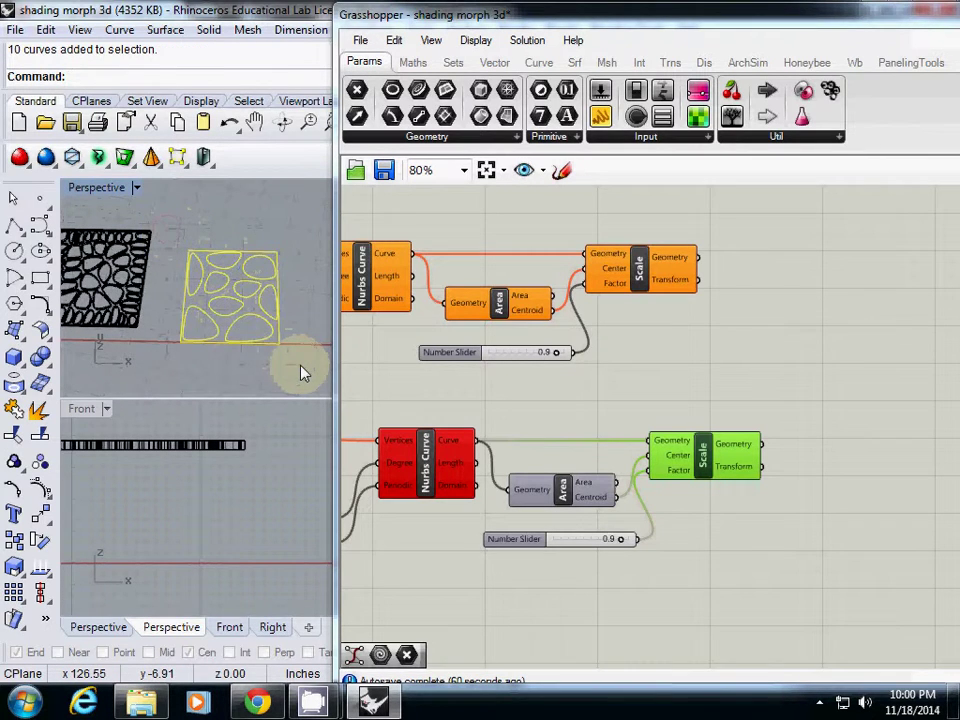
pyautogui.write('Extrud')
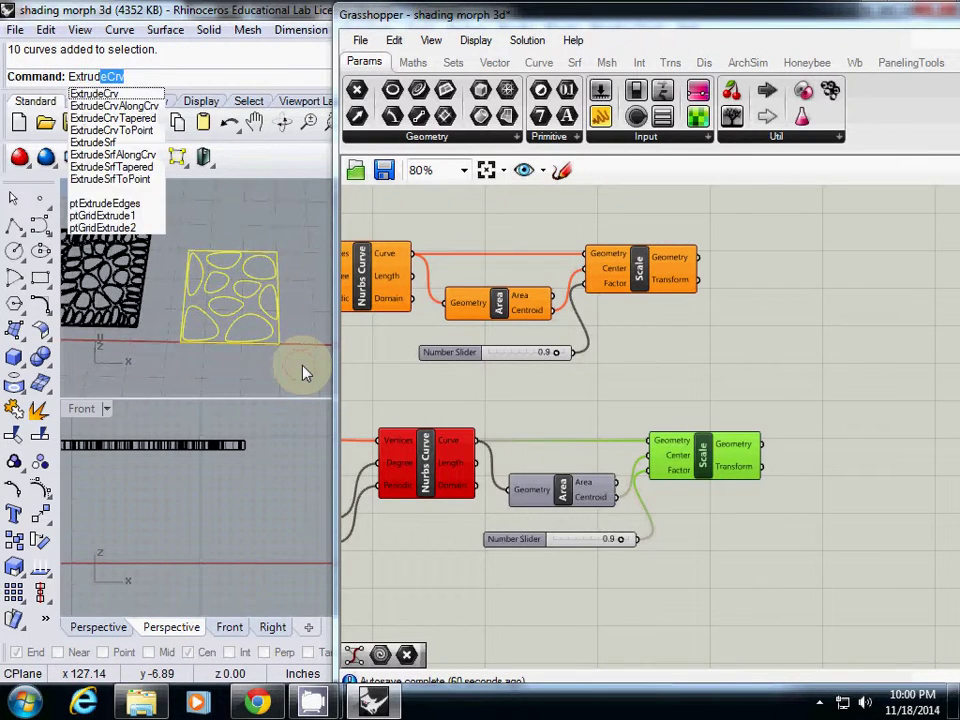
pyautogui.press('Return')
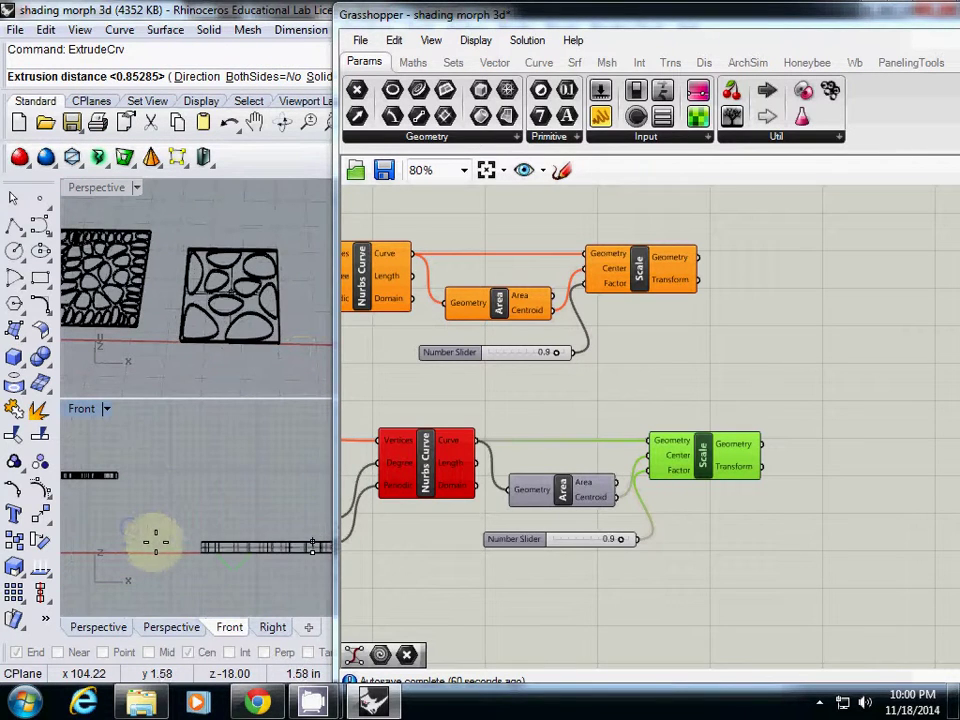
pyautogui.click(165, 549)
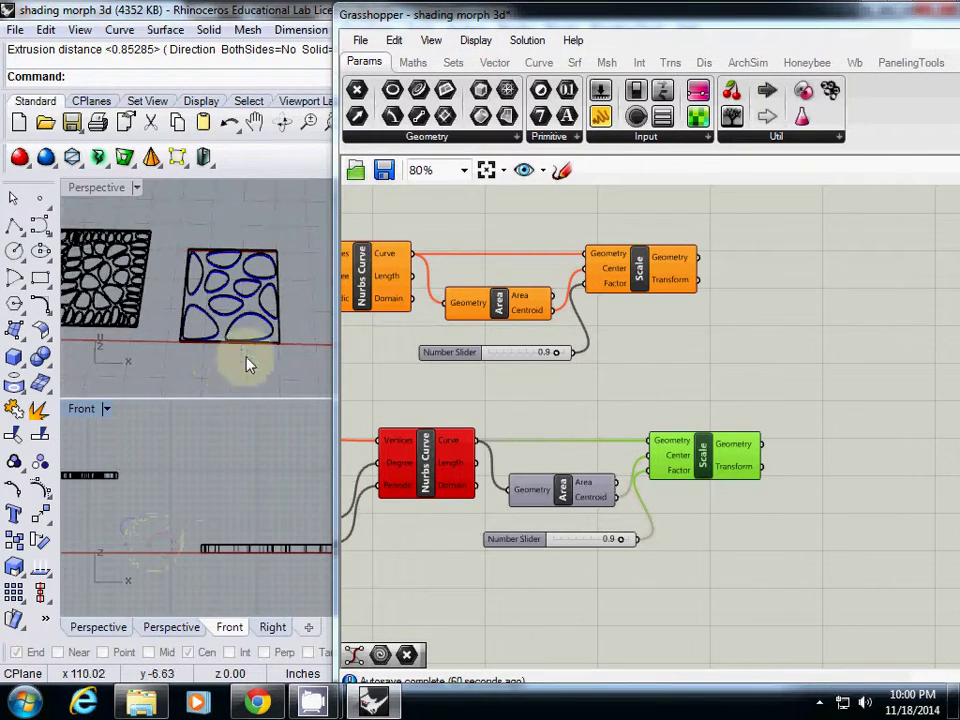
# Step: Select the new panel extrusion and raise it in the Front view to about the existing panel's height, right beside it
pyautogui.click(266, 308)
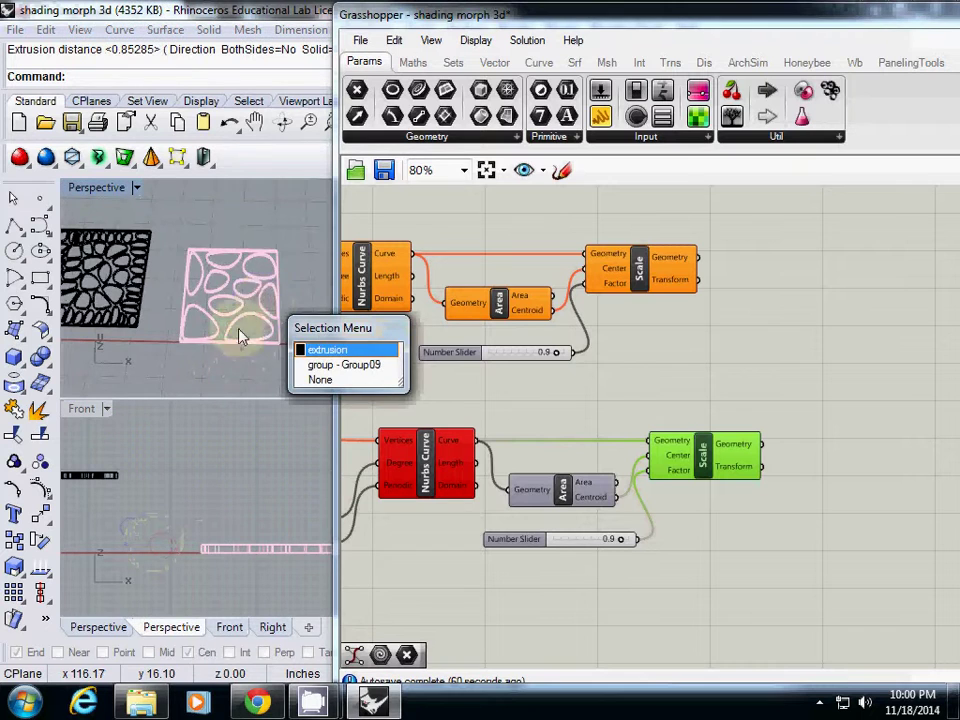
pyautogui.click(327, 351)
pyautogui.moveTo(243, 551); pyautogui.dragTo(161, 475)
pyautogui.press('Escape')
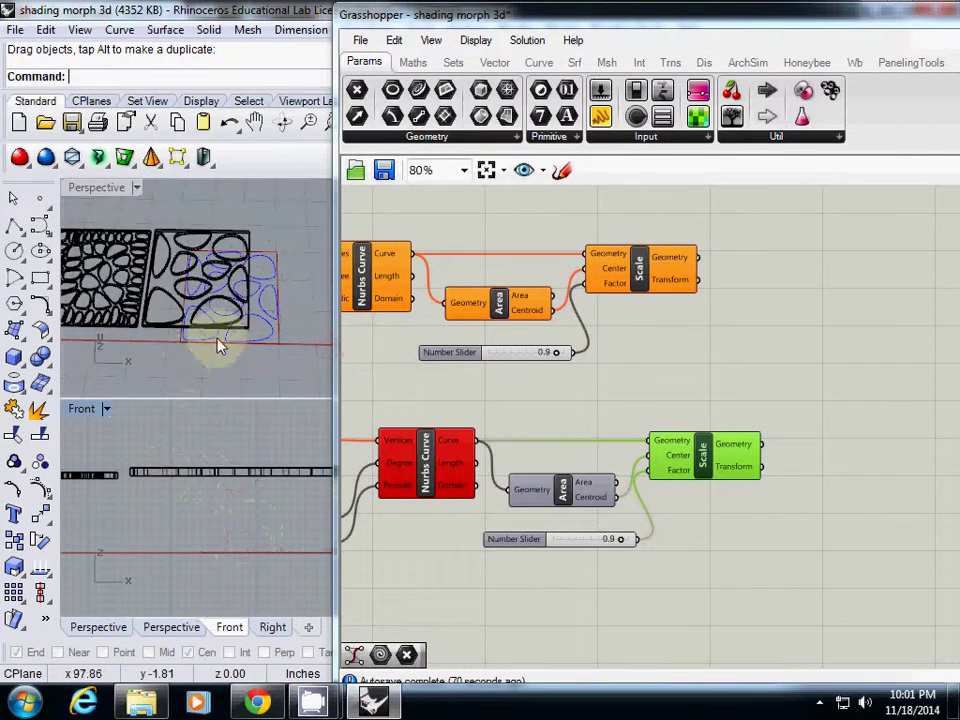
# Step: Delete the flat source curves left on the ground below the raised panel
pyautogui.moveTo(217, 340); pyautogui.dragTo(163, 283, button='right')
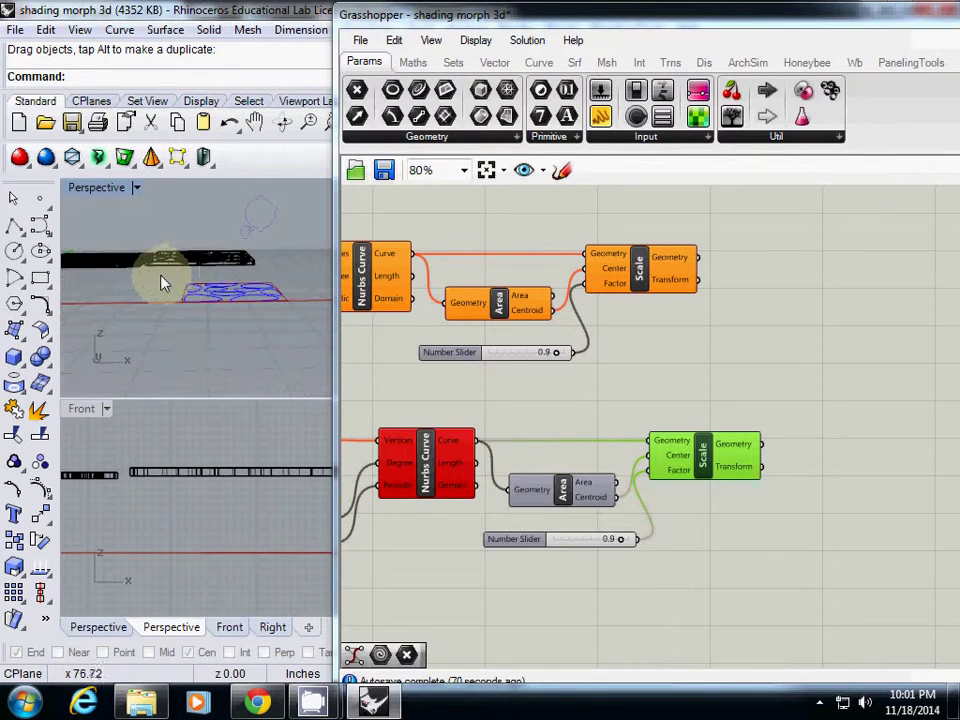
pyautogui.click(305, 333)
pyautogui.press('Delete')
# Step: Create a rectangular ground plane from two corners, large enough to extend beneath both raised panels
pyautogui.moveTo(212, 334)
pyautogui.mouseDown(button='right')
pyautogui.moveTo(193, 302)
pyautogui.moveTo(196, 322)
pyautogui.mouseUp(button='right')
pyautogui.click(136, 188)
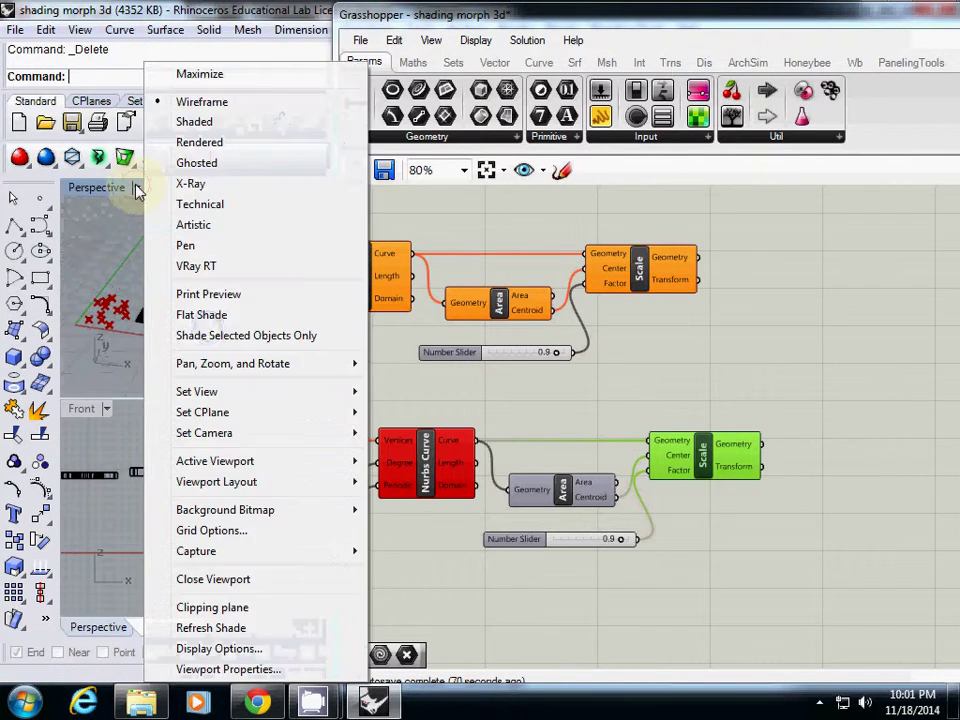
pyautogui.click(105, 265)
pyautogui.click(16, 331)
pyautogui.click(45, 367)
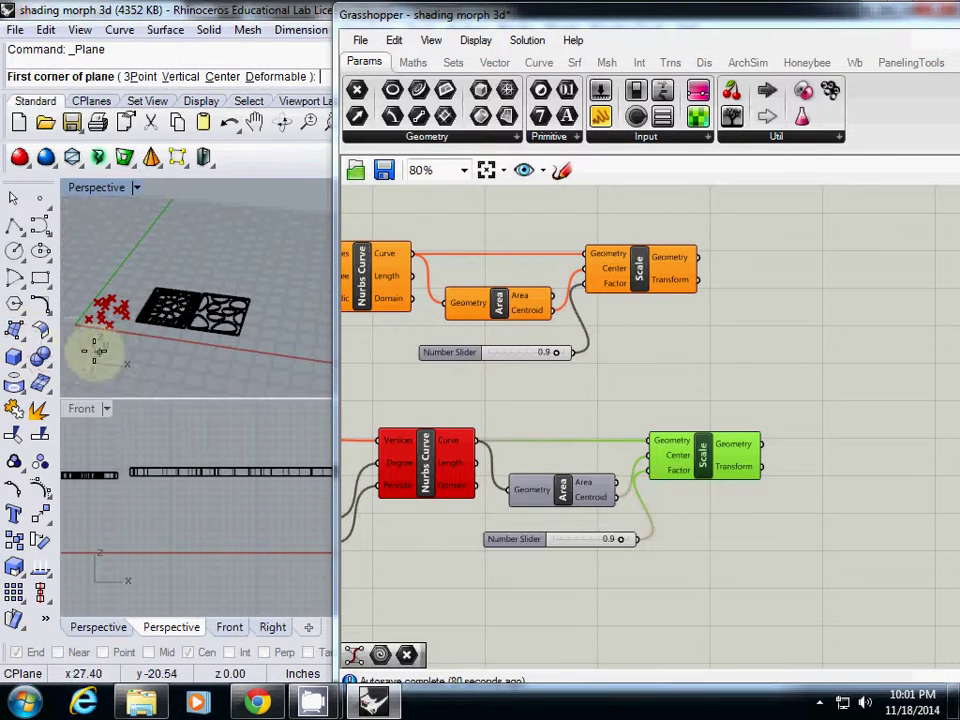
pyautogui.click(90, 340)
pyautogui.click(295, 283)
# Step: Set the Perspective viewport to Artistic display and examine both panels and the shadows they cast on the plane
pyautogui.moveTo(205, 307); pyautogui.dragTo(206, 303, button='right')
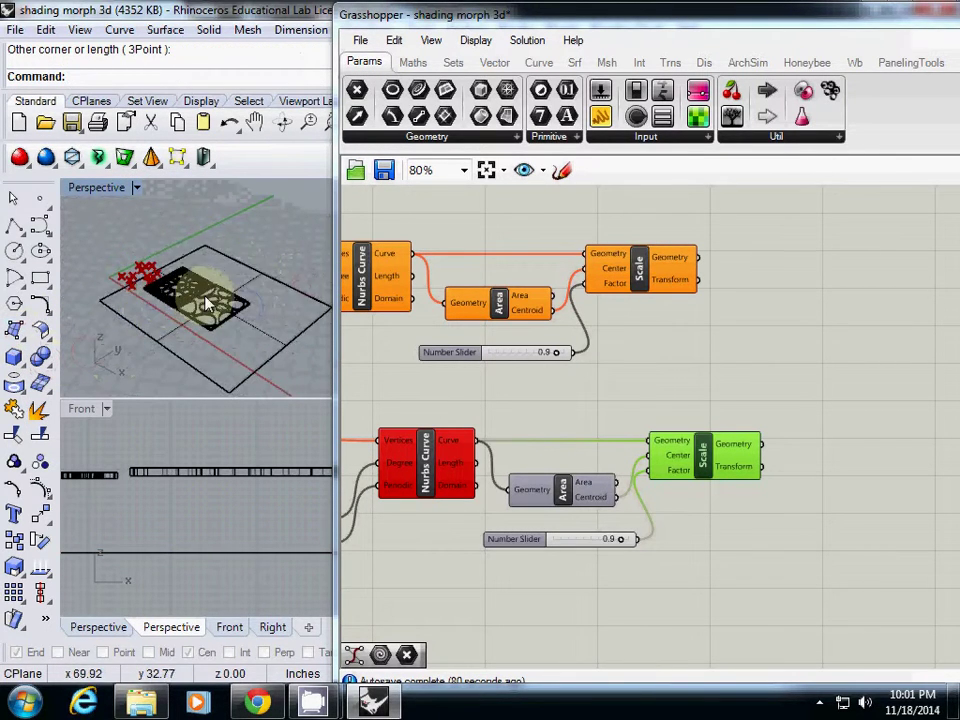
pyautogui.scroll(5, 206, 303)
pyautogui.scroll(-1, 195, 300)
pyautogui.click(138, 188)
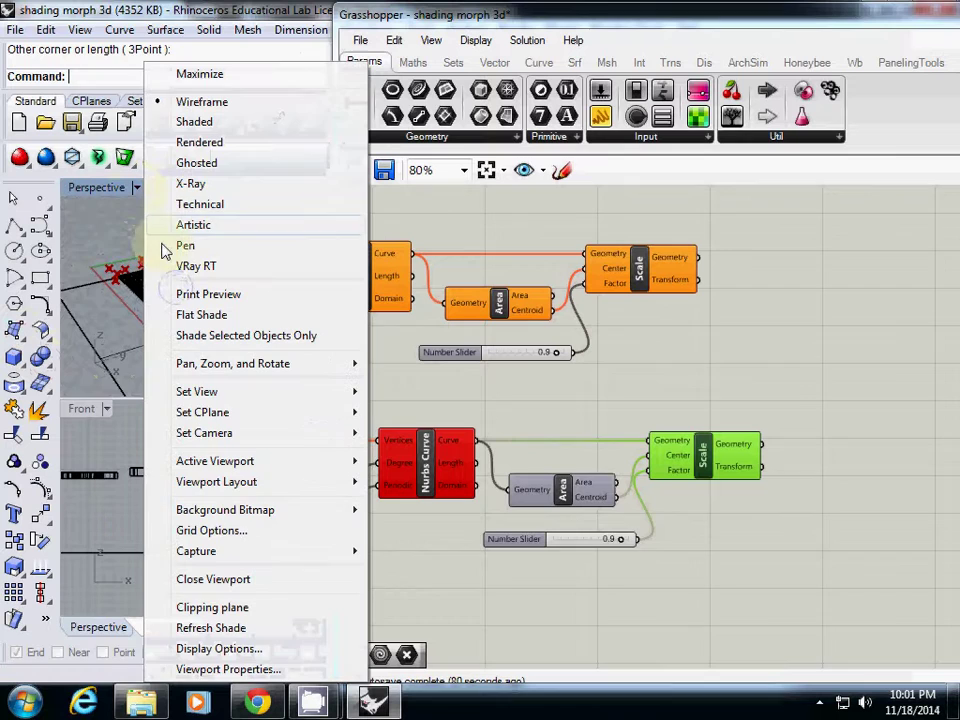
pyautogui.click(215, 226)
pyautogui.moveTo(240, 342); pyautogui.dragTo(234, 240, button='right')
pyautogui.scroll(5, 236, 330)
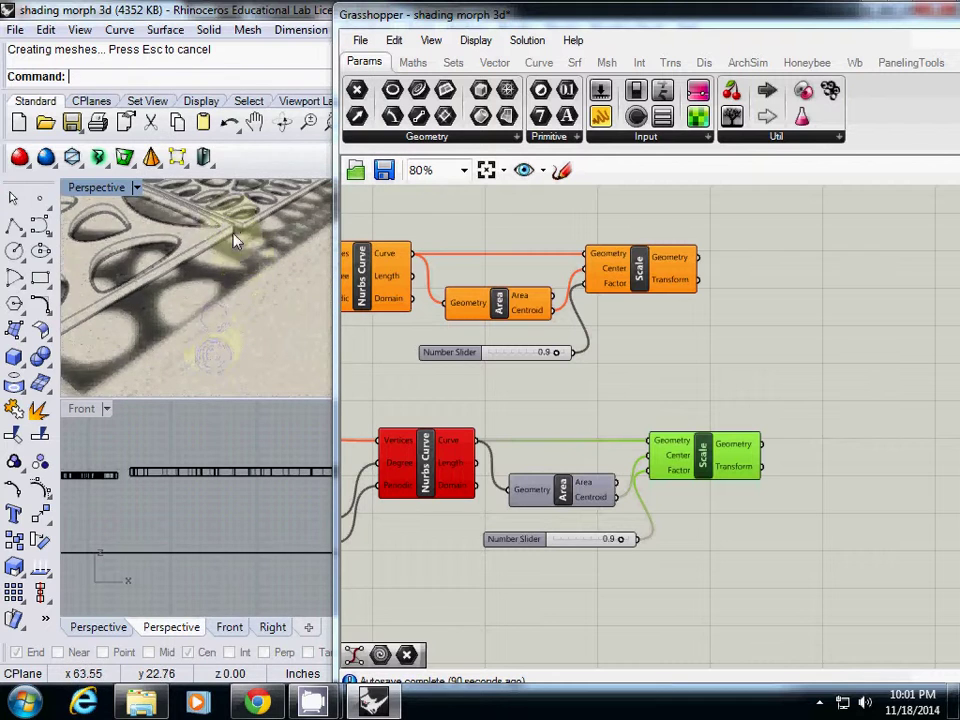
pyautogui.keyDown('shift'); pyautogui.moveTo(214, 198); pyautogui.dragTo(210, 232, button='right'); pyautogui.keyUp('shift')
pyautogui.moveTo(189, 326)
pyautogui.keyDown('shift'); pyautogui.mouseDown(button='right')
pyautogui.moveTo(178, 290)
pyautogui.moveTo(161, 326)
pyautogui.moveTo(170, 330)
pyautogui.moveTo(223, 244)
pyautogui.moveTo(223, 261)
pyautogui.moveTo(296, 272)
pyautogui.moveTo(237, 245)
pyautogui.moveTo(231, 317)
pyautogui.moveTo(222, 262)
pyautogui.moveTo(193, 349)
pyautogui.mouseUp(button='right'); pyautogui.keyUp('shift')
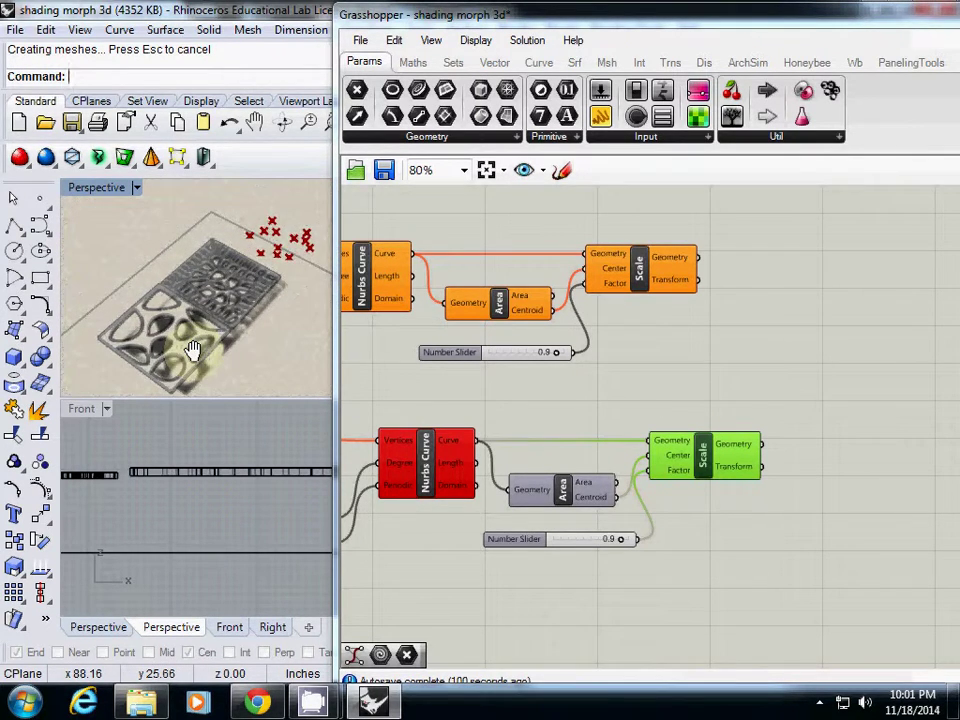